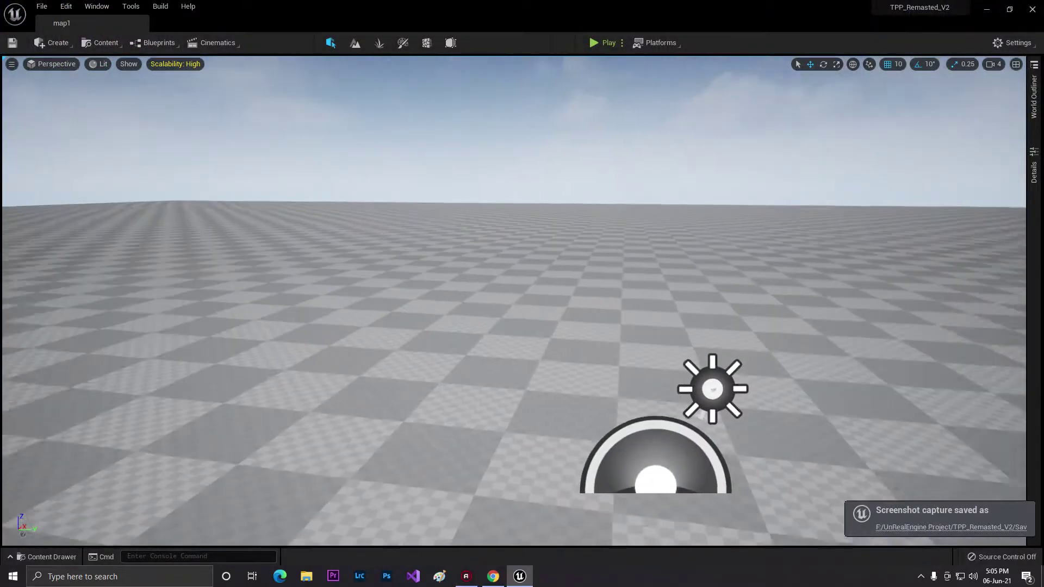
Play-test map1 in the editor to check the player character, and stop the session
key("s")
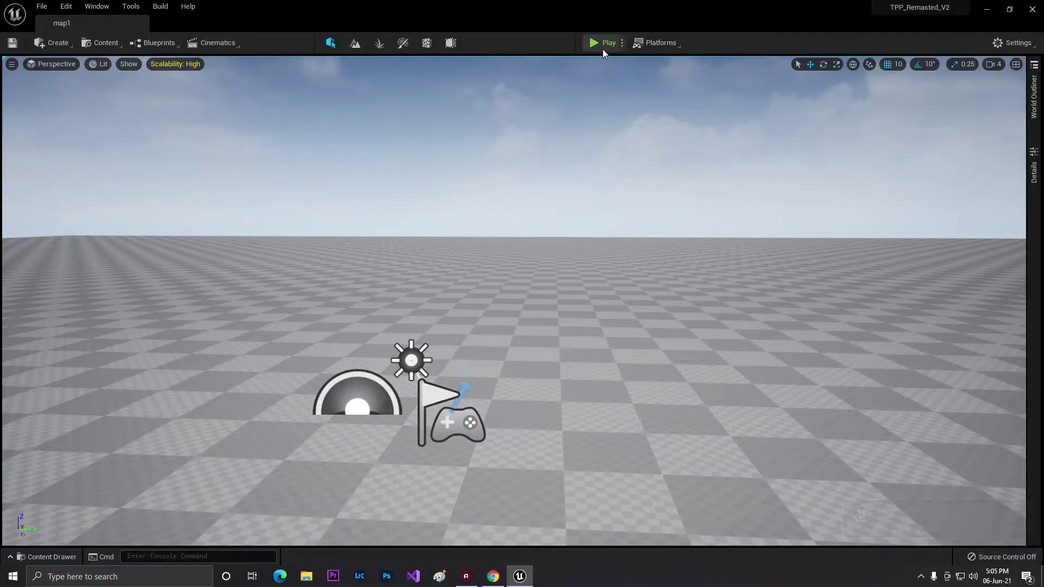
left_click(621, 43)
left_click(625, 73)
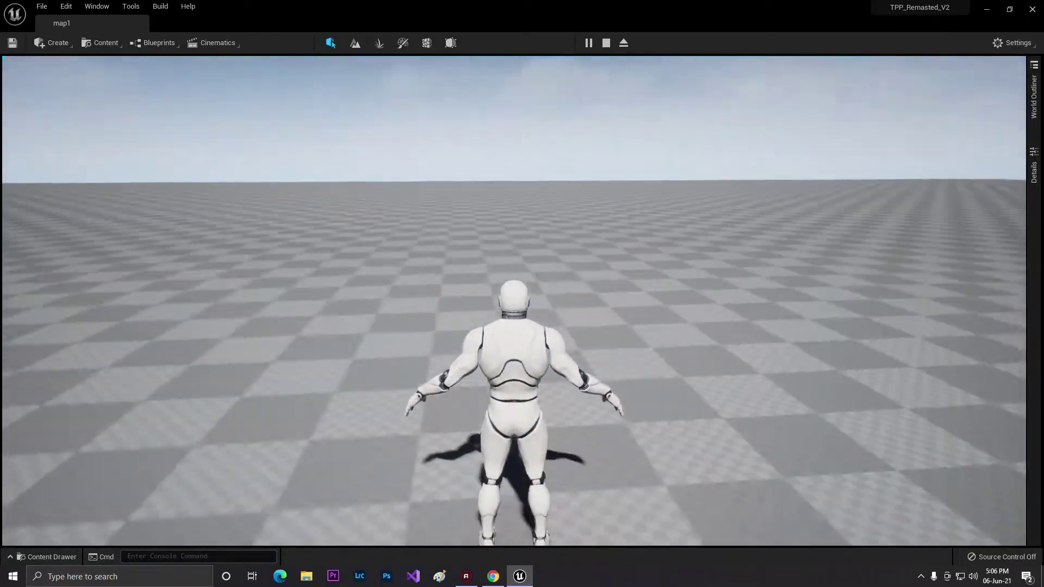
key("Escape")
Open the Tpp_Player blueprint from the TPP-2 folder and inspect its character mesh and animation settings
key("ctrl+space")
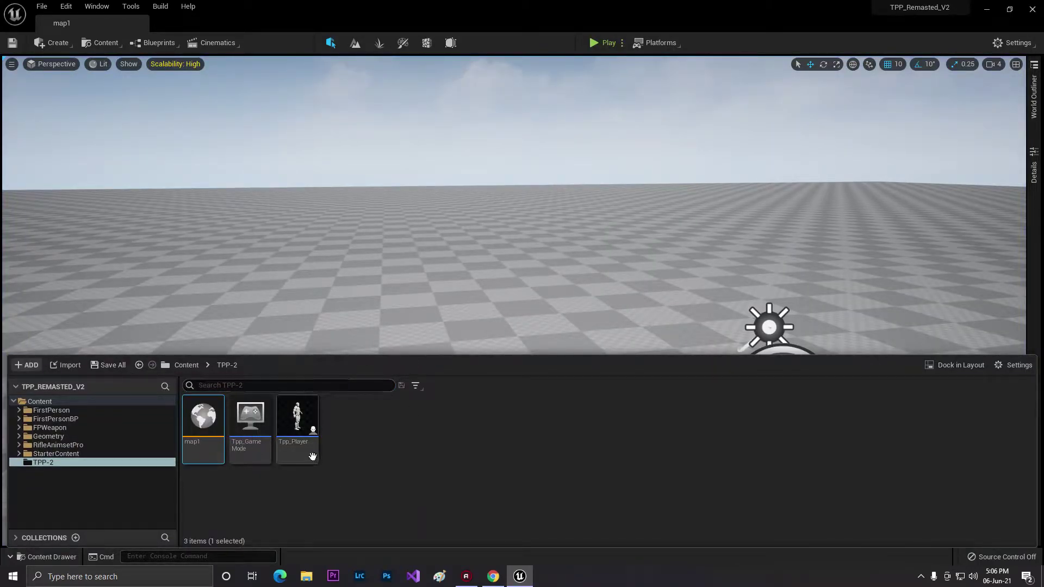
double_click(298, 421)
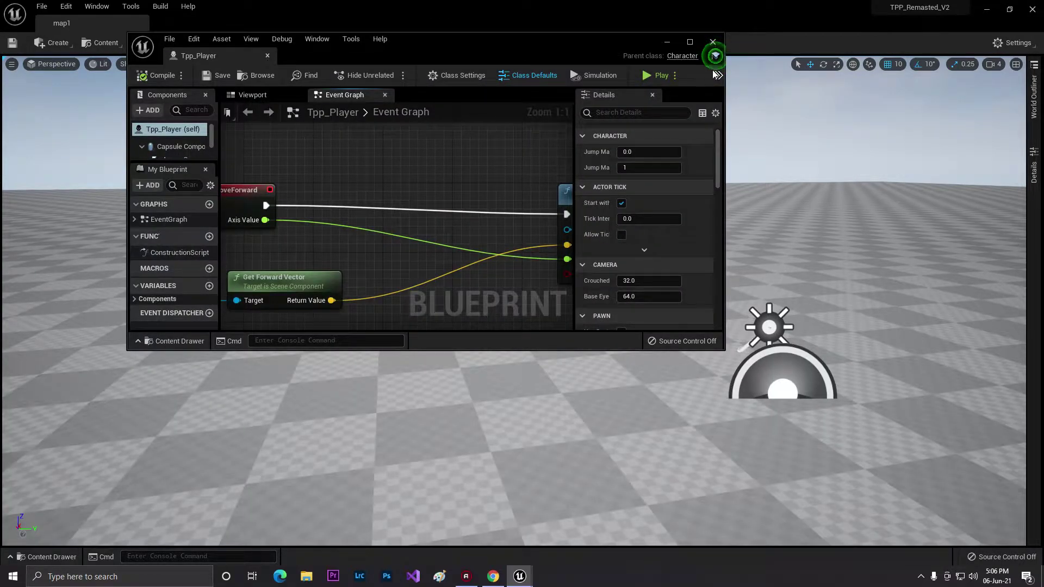
left_click(689, 42)
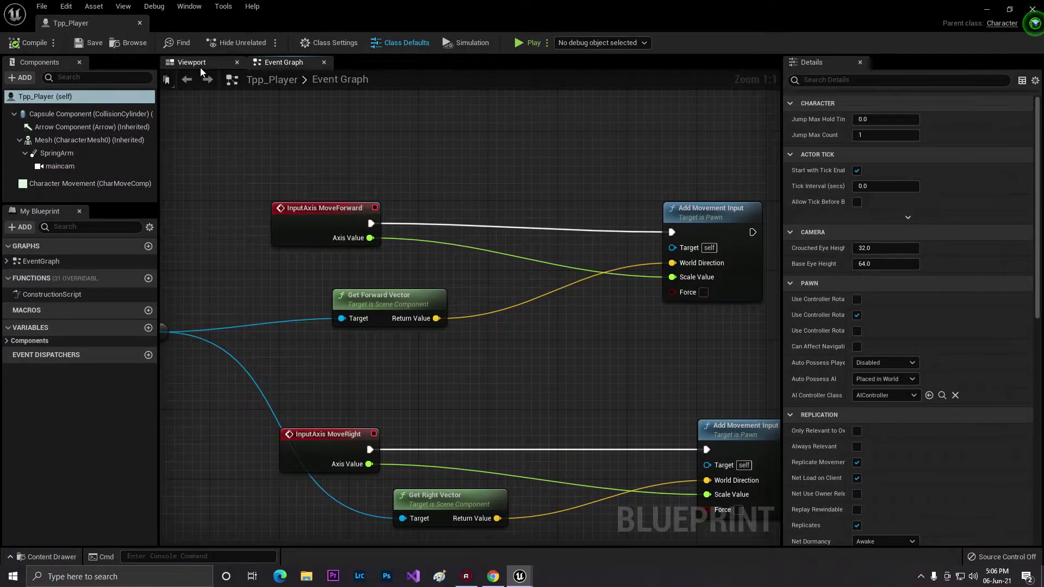
left_click(191, 62)
mouse_move(429, 246)
right_mouse_down()
mouse_move(418, 239)
mouse_move(429, 246)
right_mouse_up()
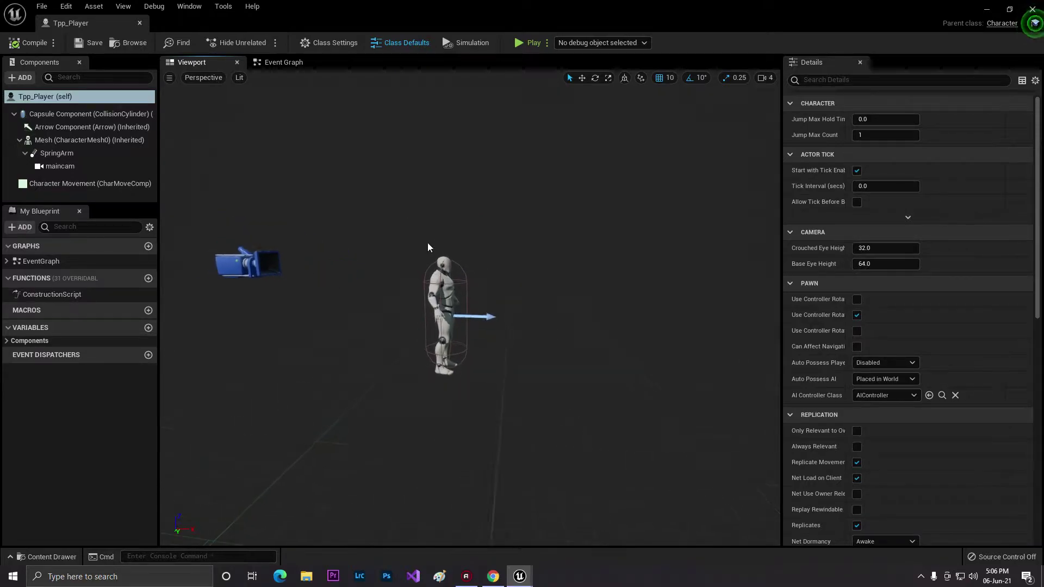
left_click(444, 273)
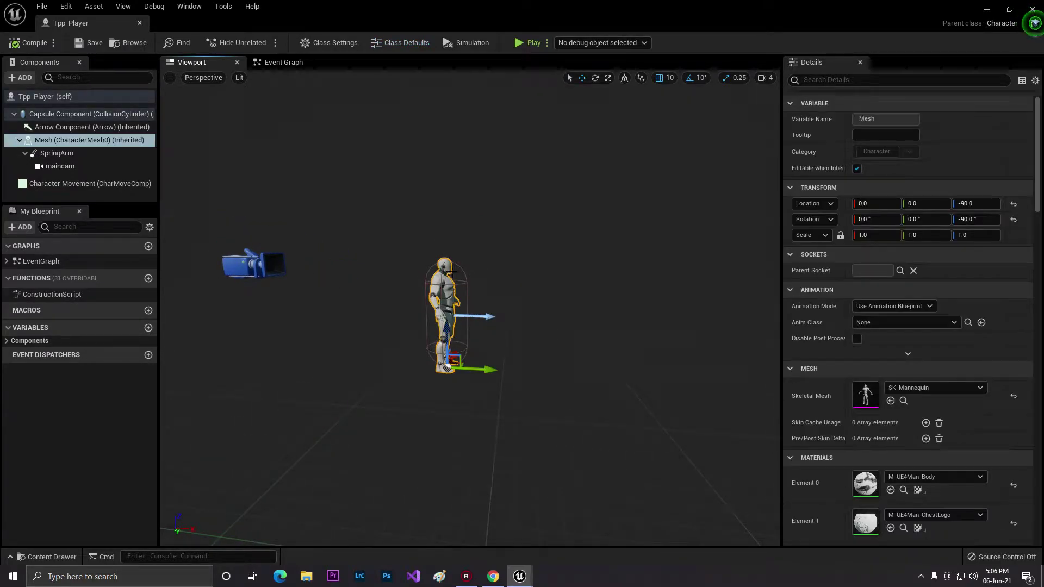
mouse_move(584, 332)
right_mouse_down()
mouse_move(538, 332)
mouse_move(584, 332)
right_mouse_up()
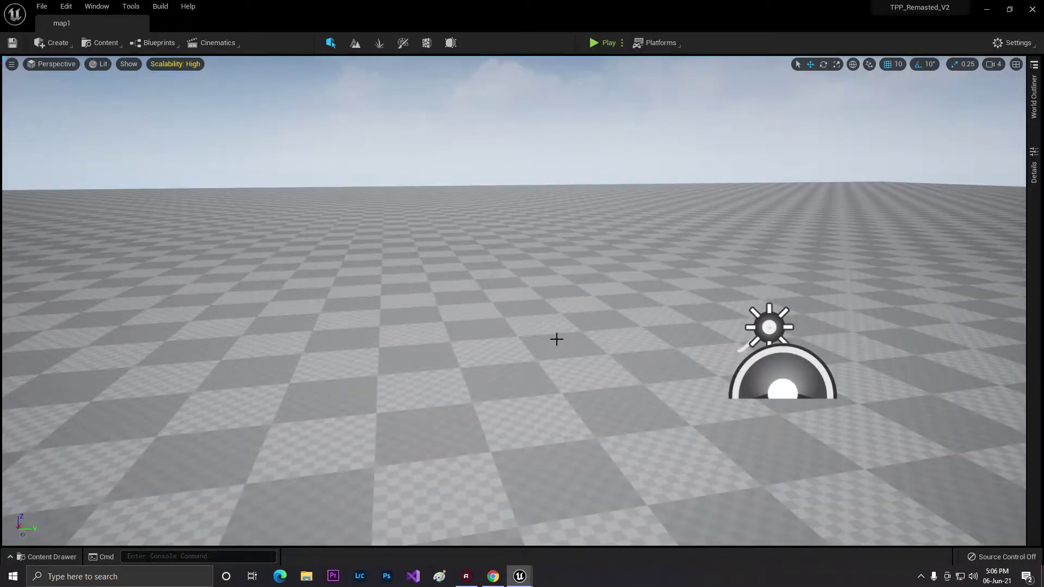
Create an Animation Blueprint for the UE4_Mannequin skeleton in the TPP-2 folder and name it Tpp_Anim
right_click_drag(557, 339, 551, 336)
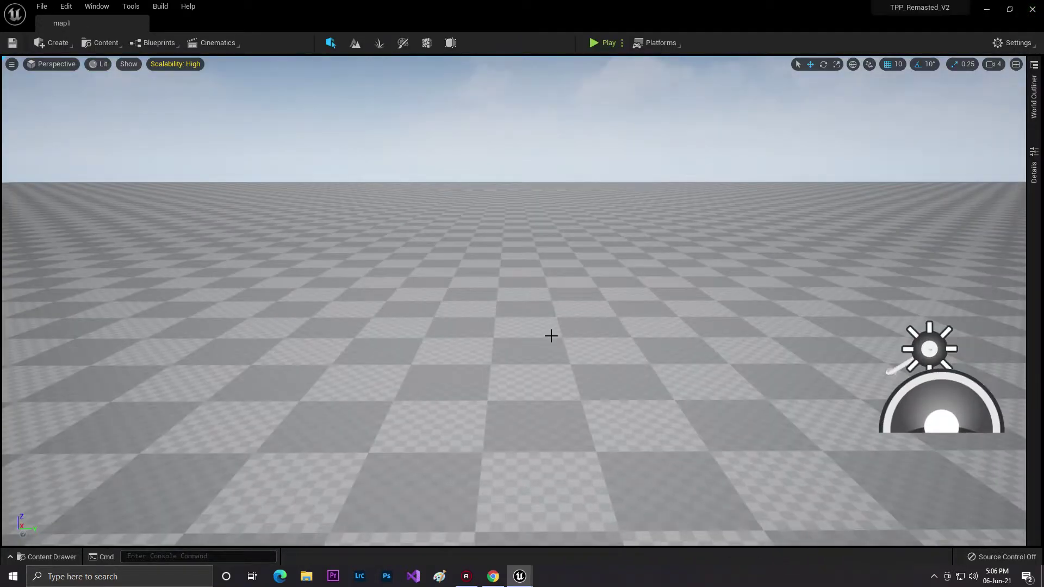
key("ctrl+space")
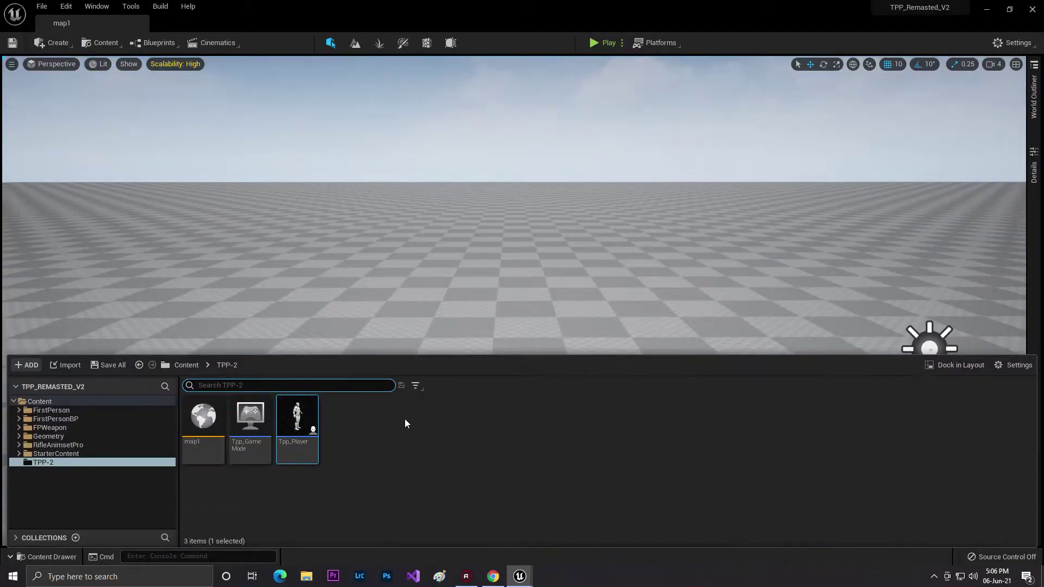
right_click(375, 429)
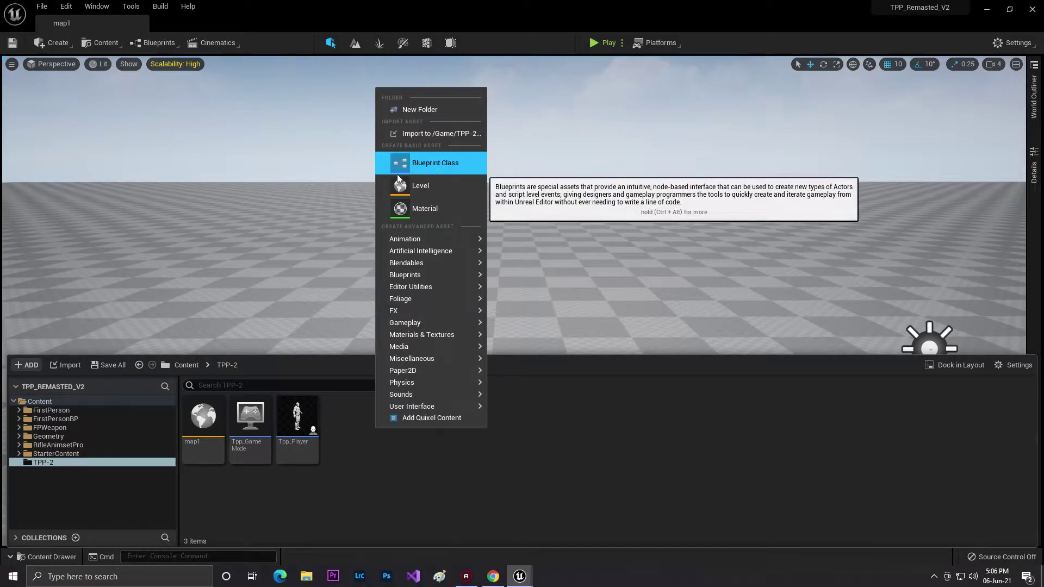
mouse_move(407, 239)
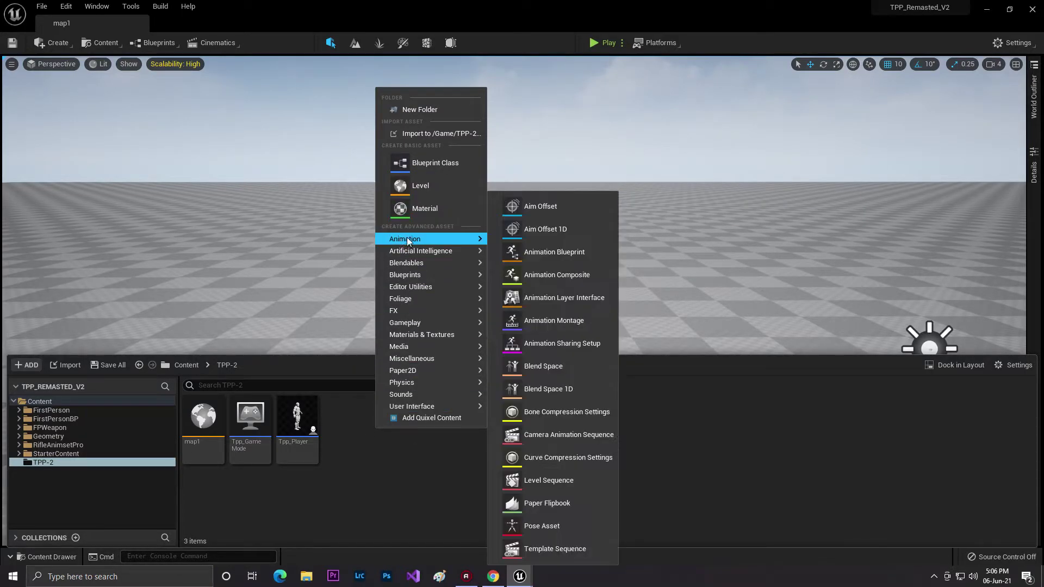
left_click(570, 253)
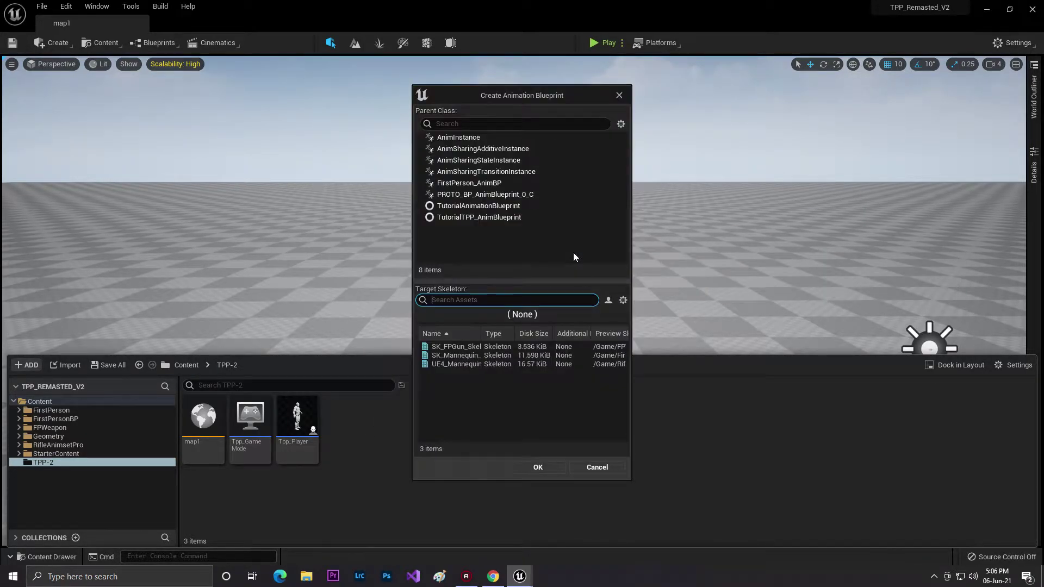
left_click(440, 365)
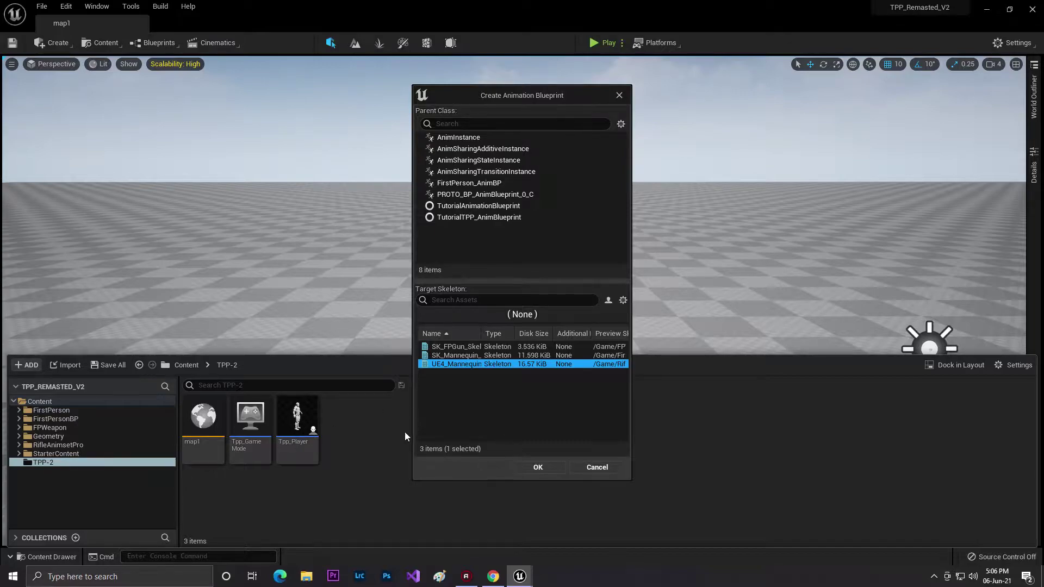
left_click(546, 466)
key("BackSpace")
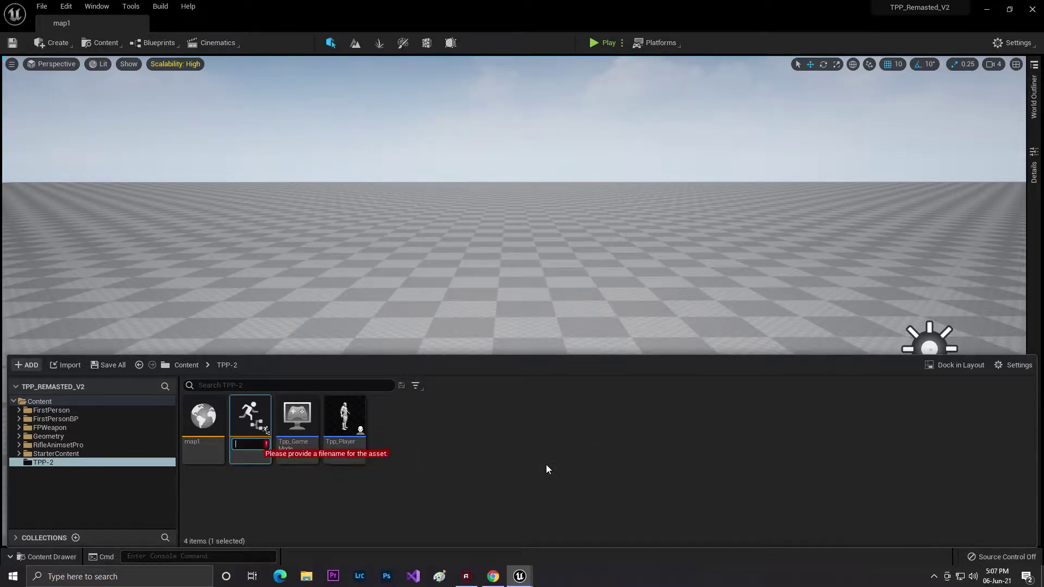
type("Tpp_A")
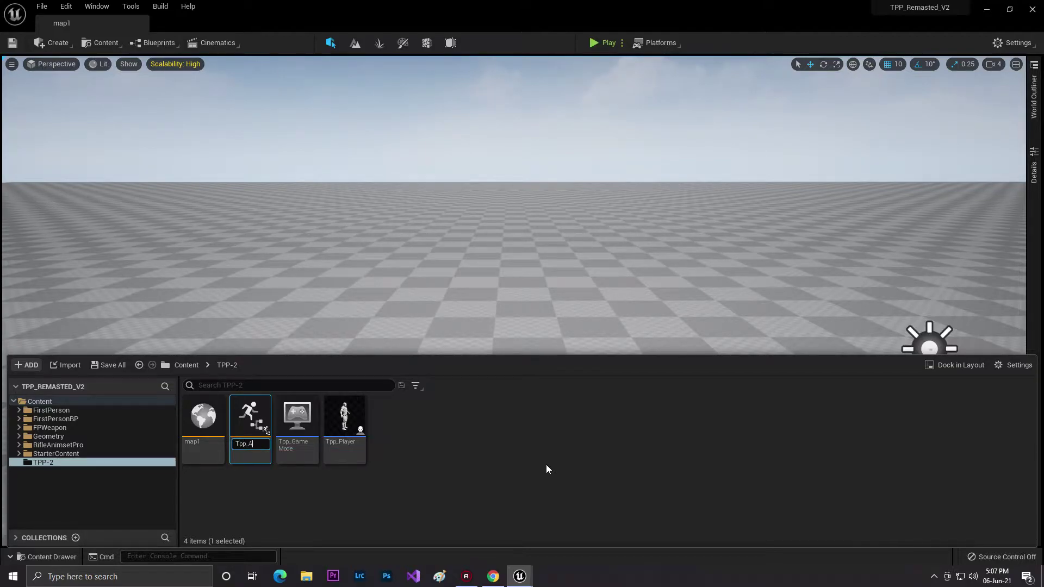
type("nim")
key("Return")
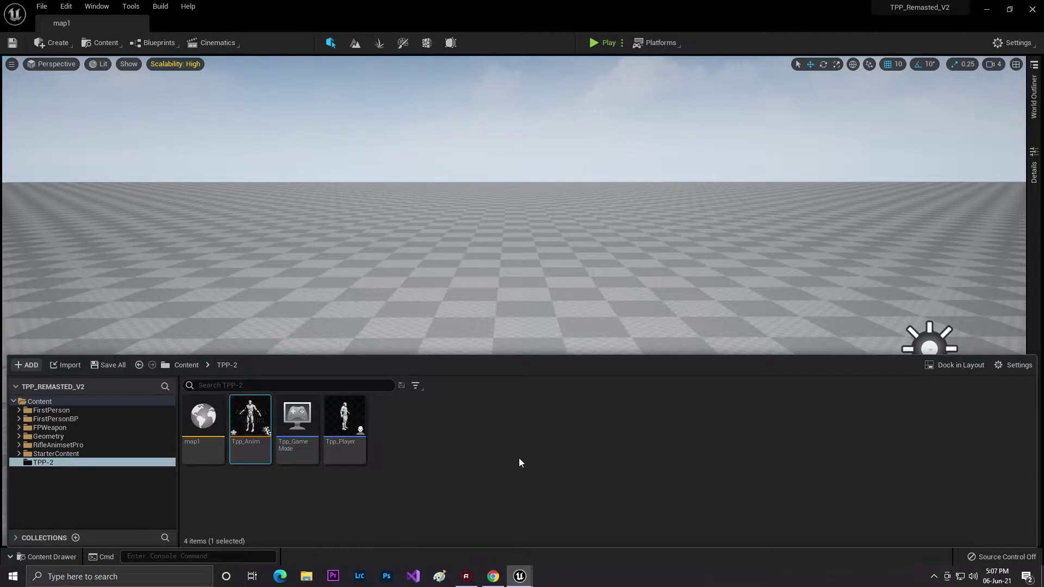
Open Tpp_Anim and add a new state machine named locamtion to its AnimGraph
double_click(250, 416)
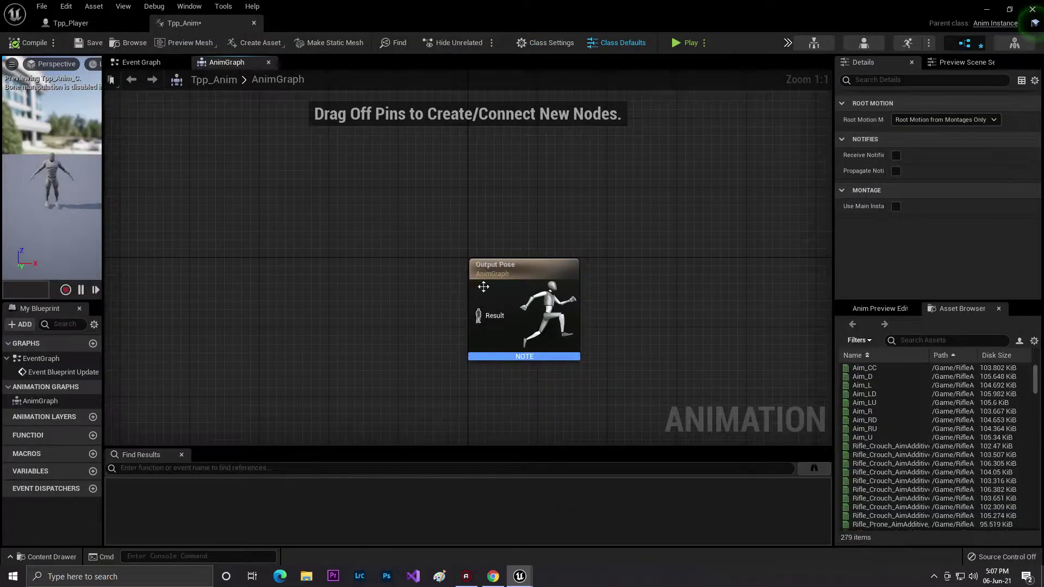
right_click_drag(327, 225, 472, 192)
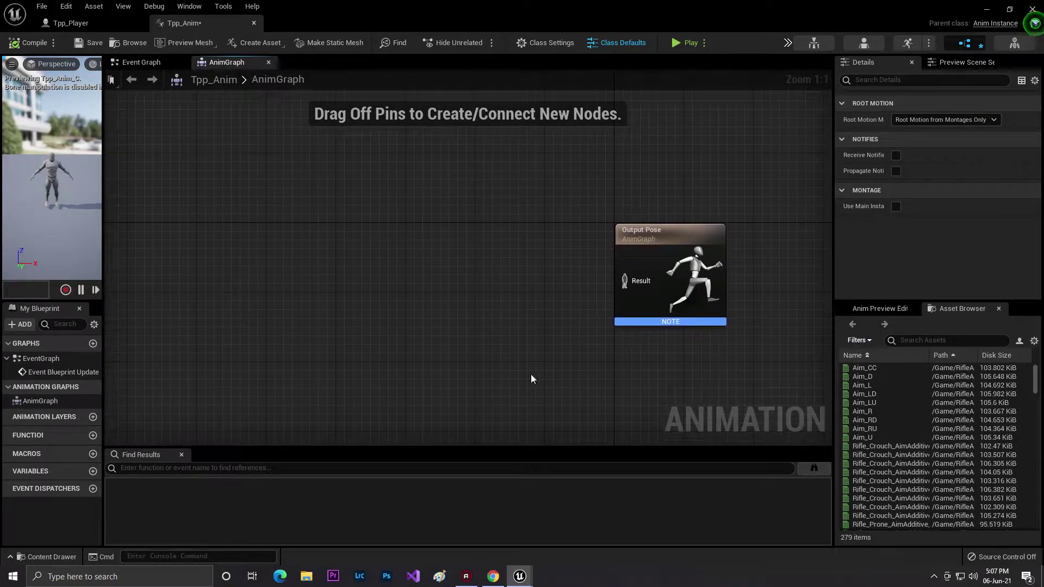
right_click_drag(600, 295, 562, 245)
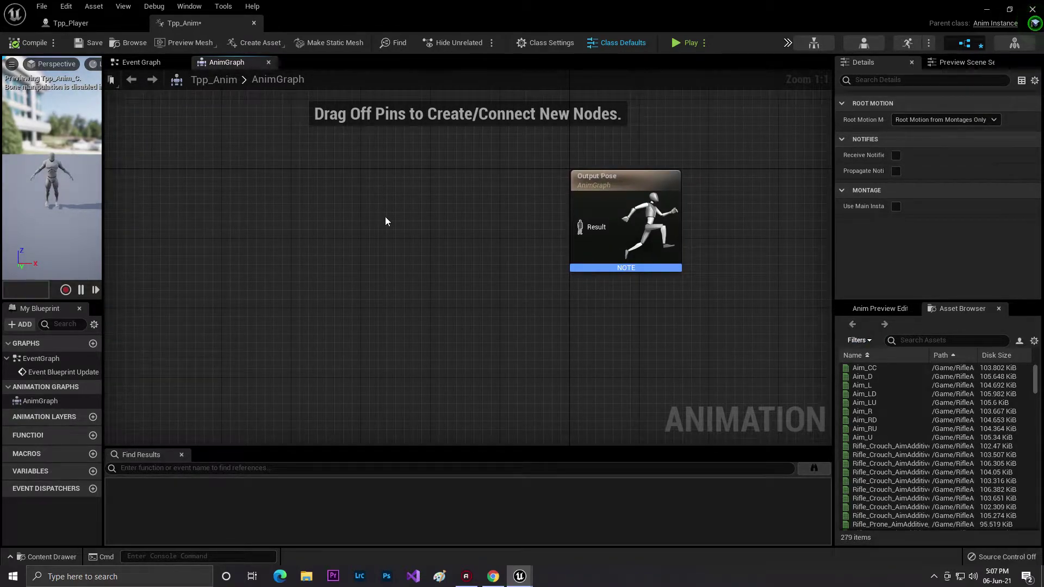
right_click(399, 231)
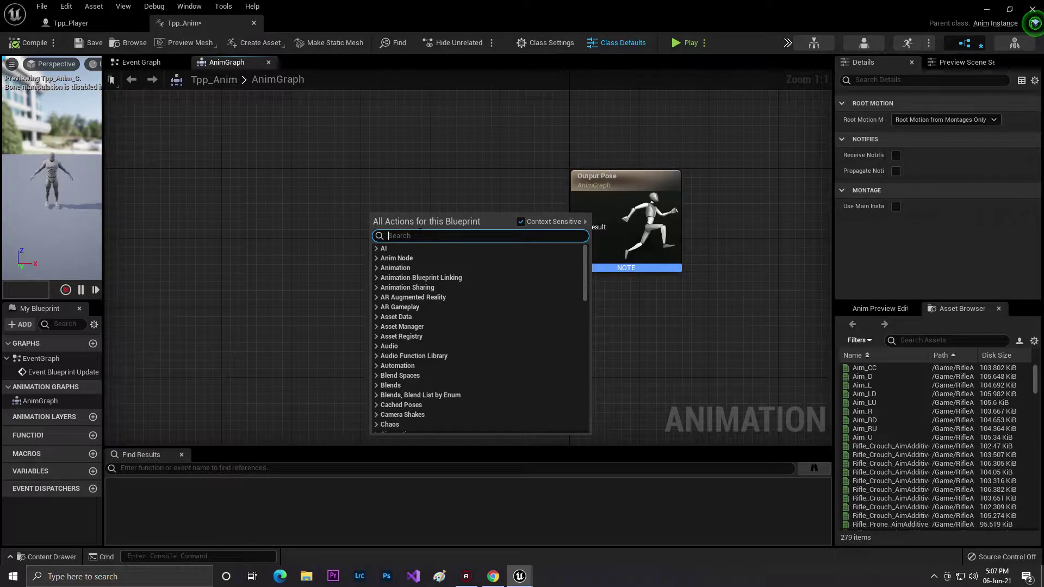
type("new")
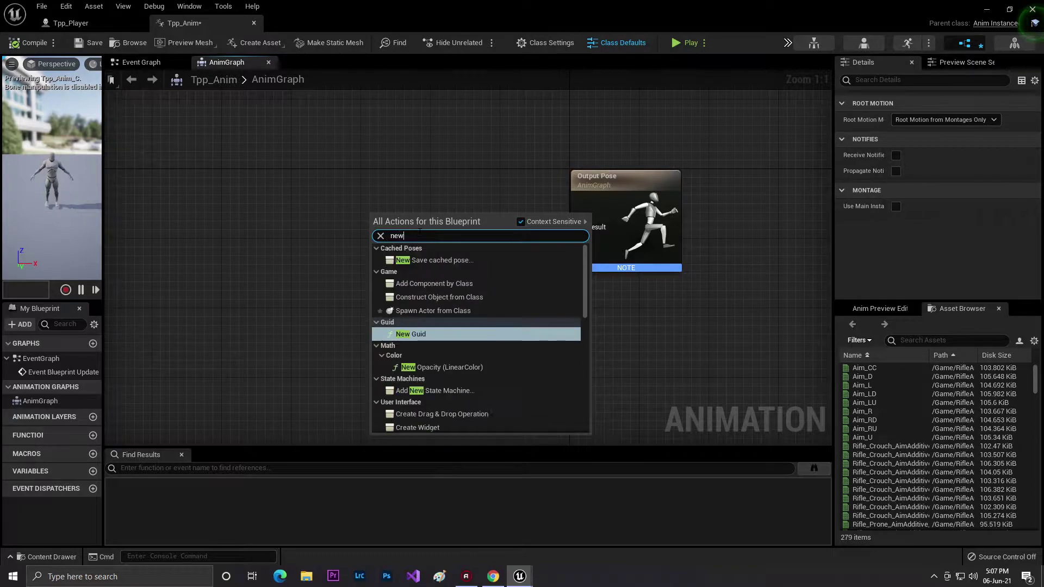
left_click(449, 391)
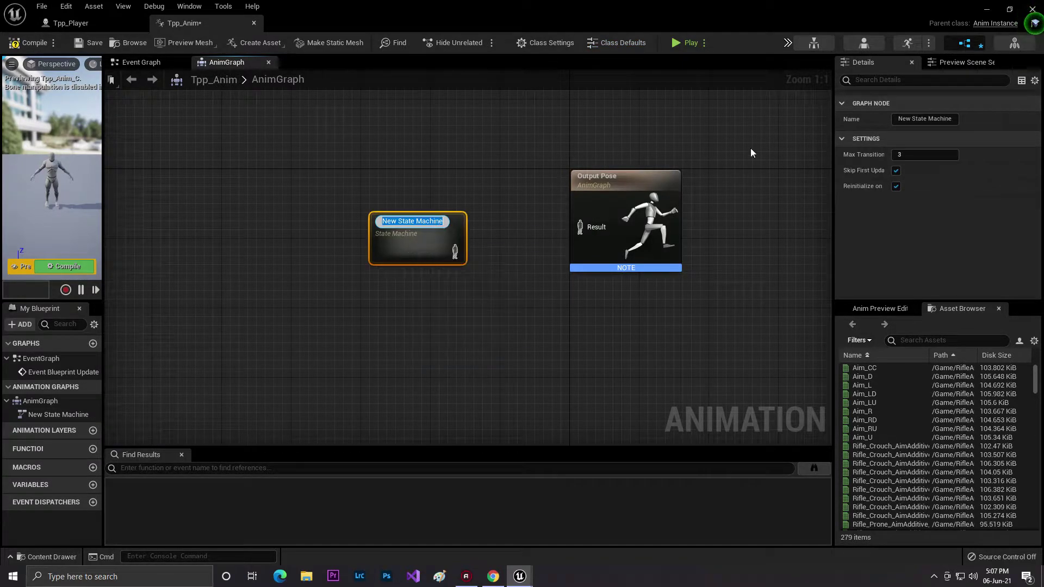
key("BackSpace")
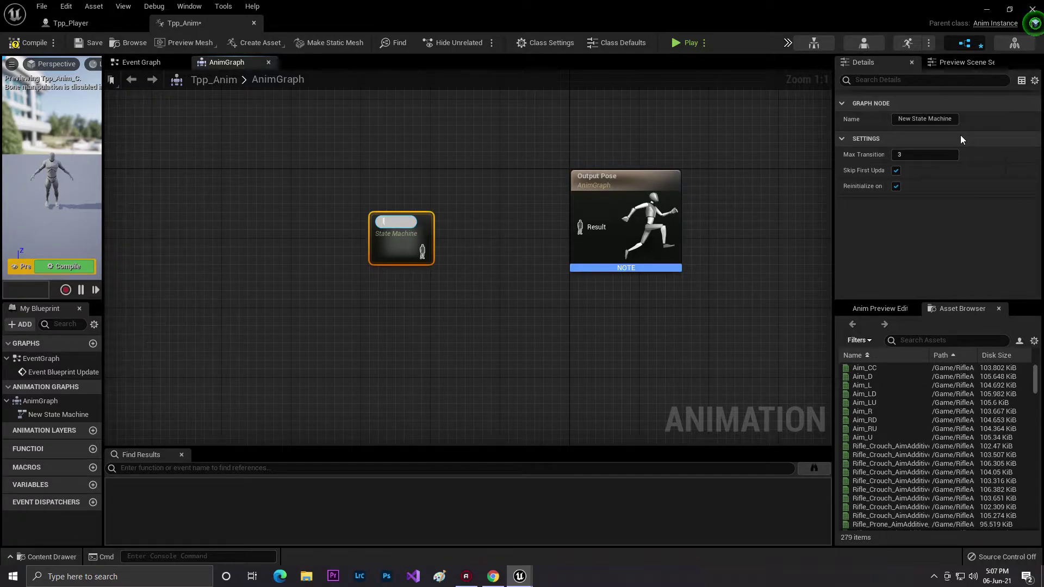
type("locamtion")
key("Return")
Connect the locamtion state machine to the Output Pose result, align the node with it and compile the blueprint
left_click_drag(422, 245, 580, 227)
left_click_drag(369, 257, 413, 218)
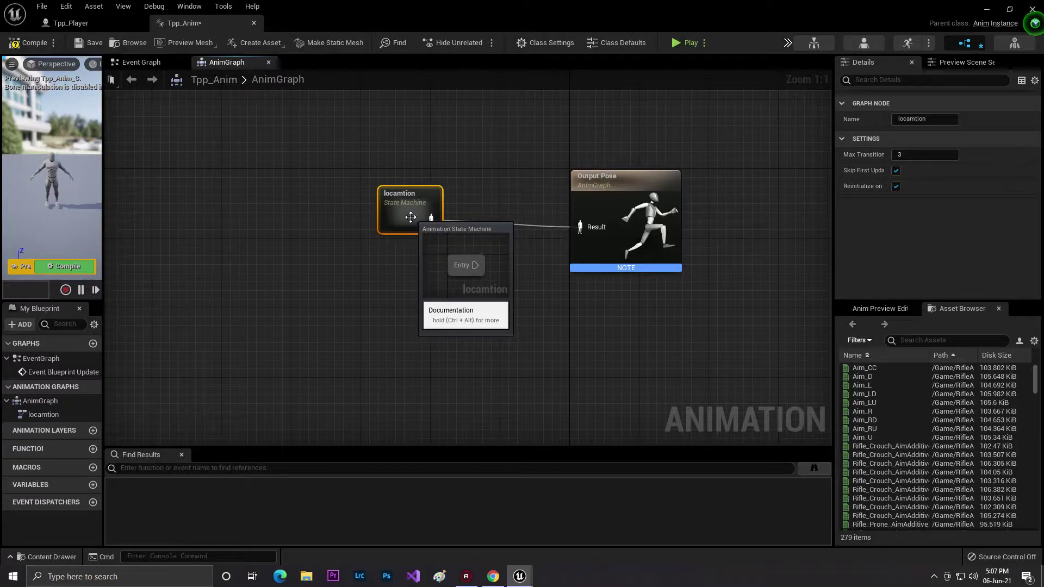
left_click(12, 44)
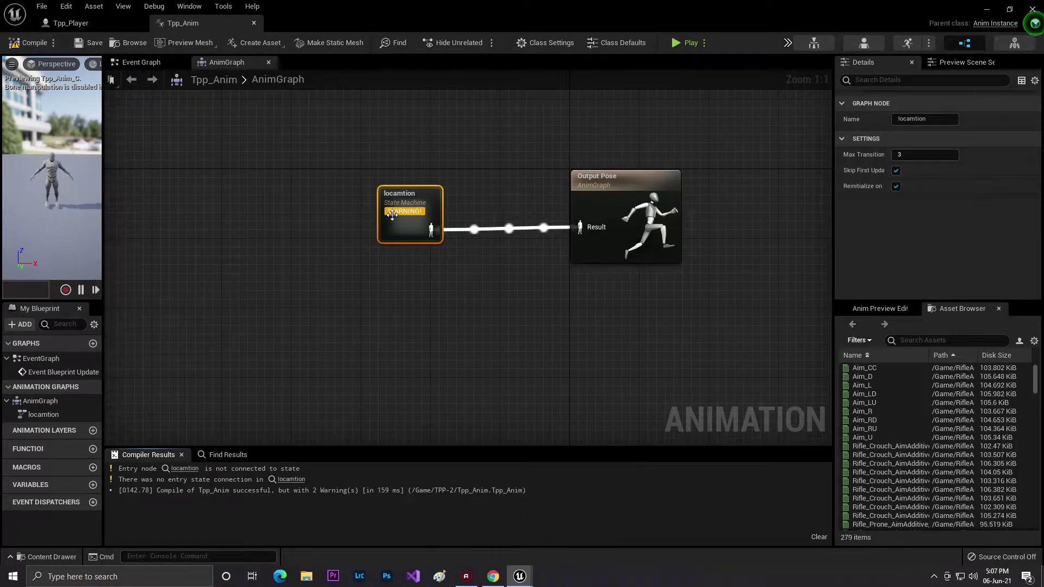
Inside the locamtion state machine, add a state named idle from the Entry node and space it farther away
double_click(397, 221)
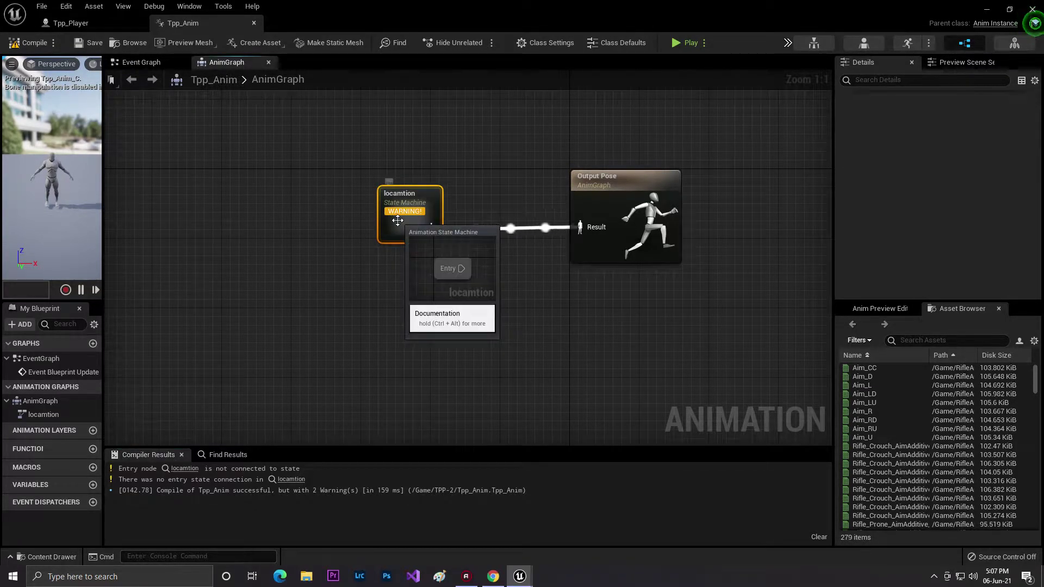
double_click(398, 220)
left_click_drag(495, 268, 543, 271)
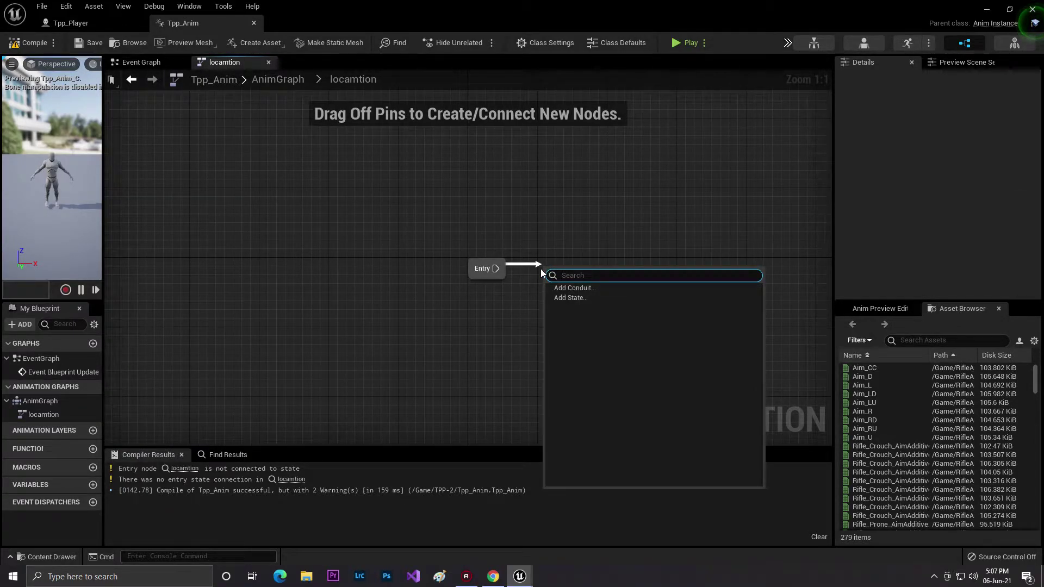
left_click(594, 299)
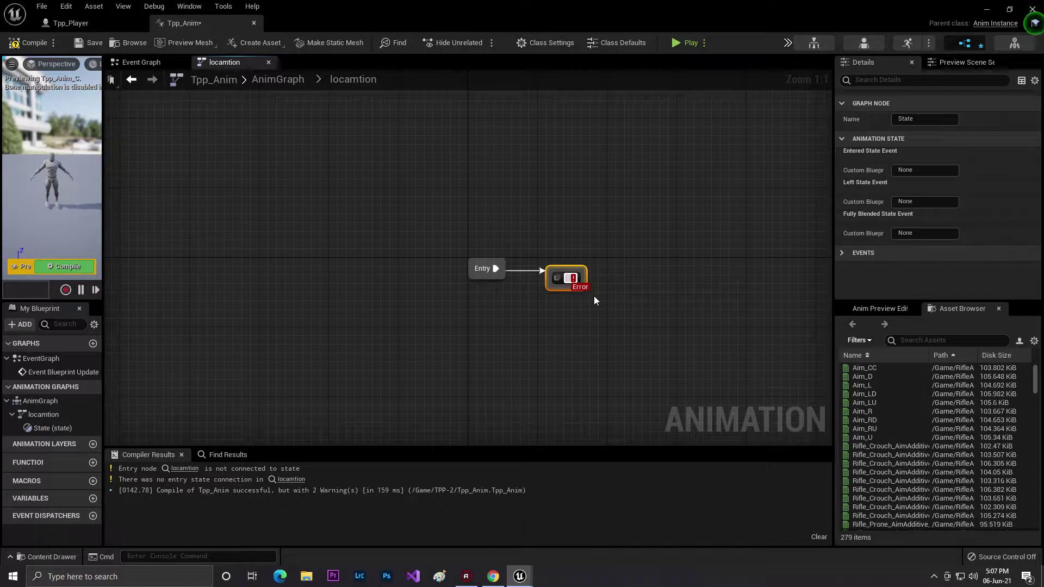
type("idle")
key("Return")
left_click_drag(566, 285, 672, 285)
right_click_drag(583, 268, 465, 259)
left_click_drag(465, 259, 578, 259)
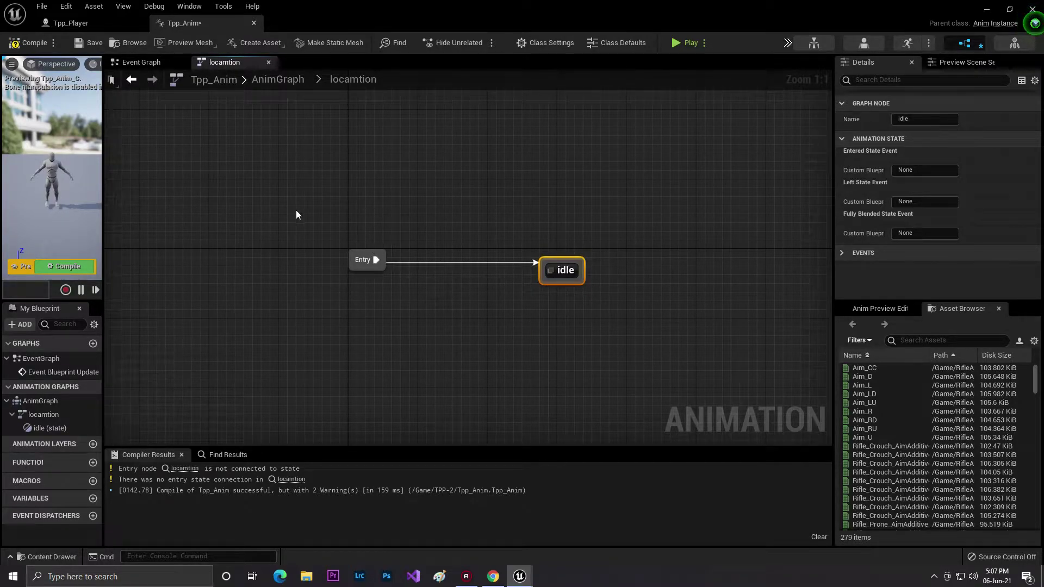
left_click_drag(33, 168, 44, 188)
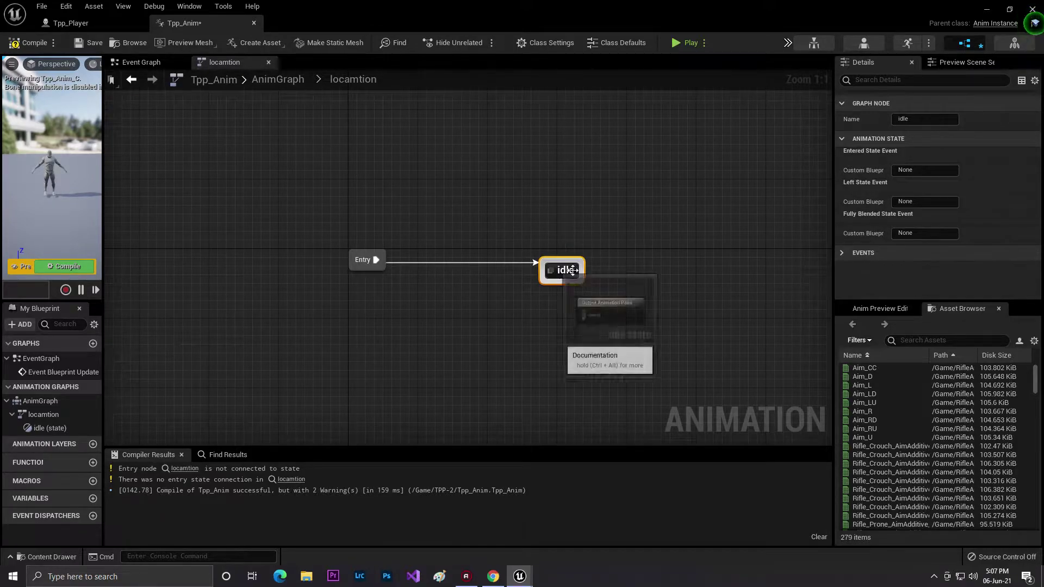
Inside the idle state, place the Rifle_Idle_GunDown animation and connect it to the Output Animation Pose result
double_click(565, 270)
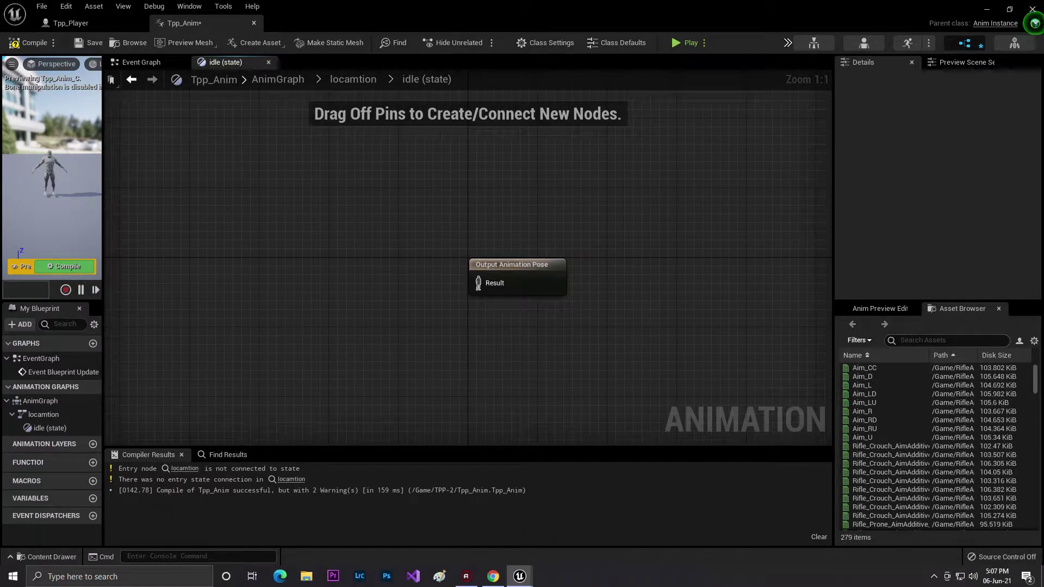
left_click(920, 340)
type("idle")
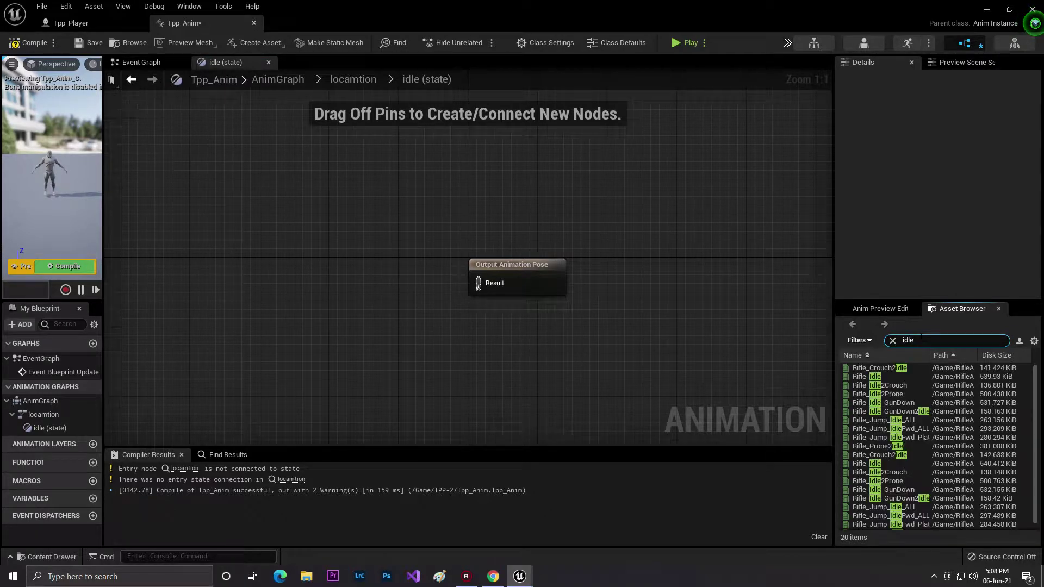
left_click(1036, 422)
scroll(1036, 426, "down", 1)
left_click_drag(883, 399, 285, 257)
left_click_drag(378, 283, 488, 280)
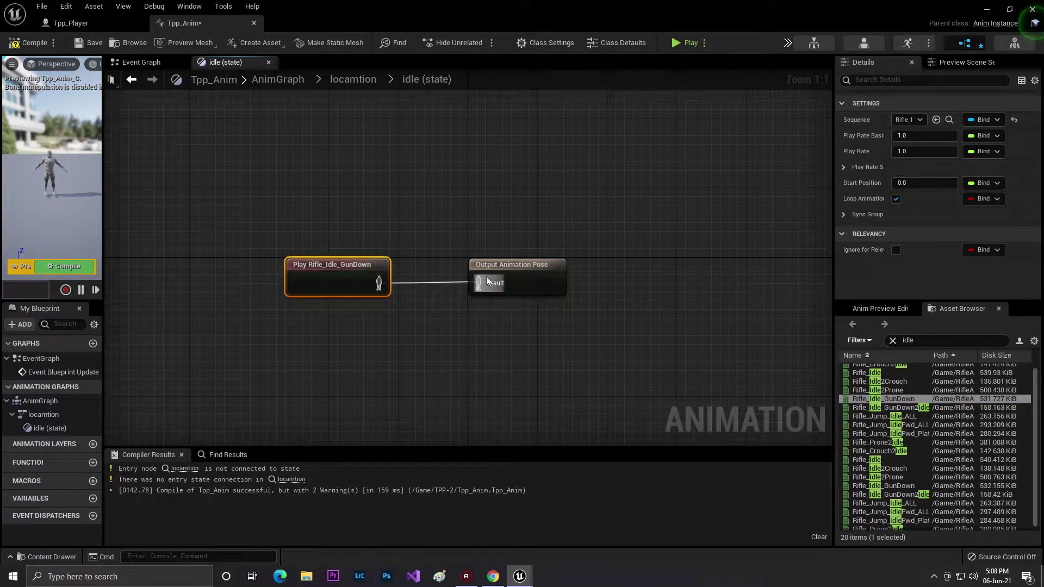
Compile Tpp_Anim and check the idle animation on the preview mannequin
left_click(16, 41)
right_click_drag(49, 163, 48, 168)
key("w")
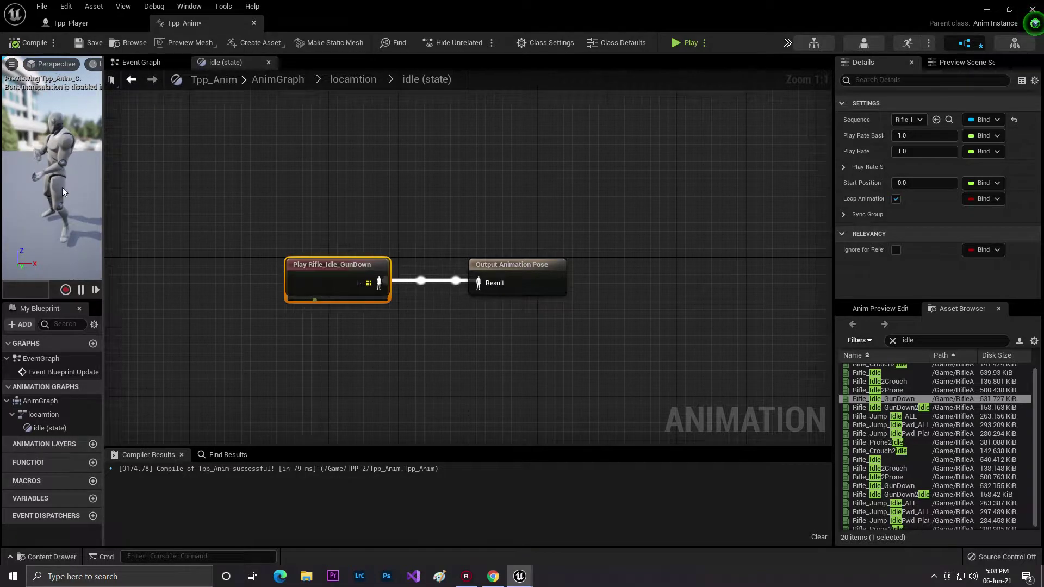
Set the Anim Class of the Tpp_Player mesh to Tpp_Anim and compile the player blueprint
left_click(71, 23)
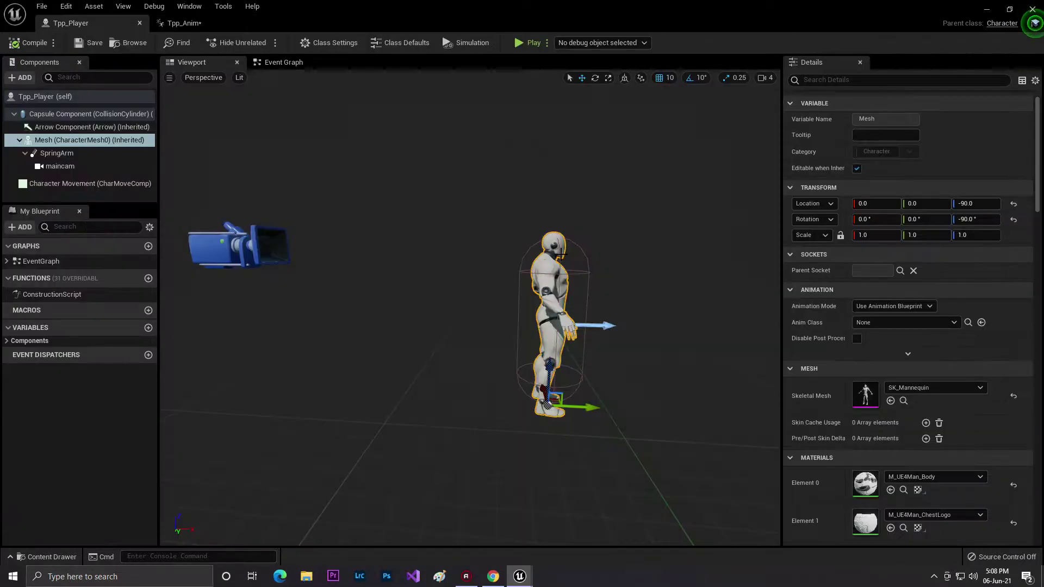
left_click(916, 322)
left_click(916, 323)
left_click(909, 325)
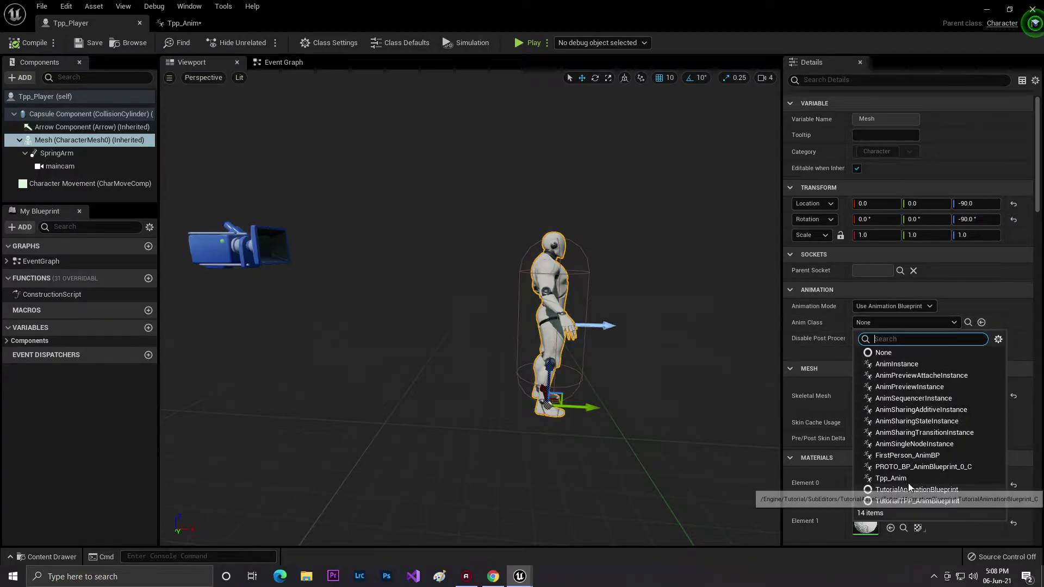
left_click(890, 478)
left_click(33, 43)
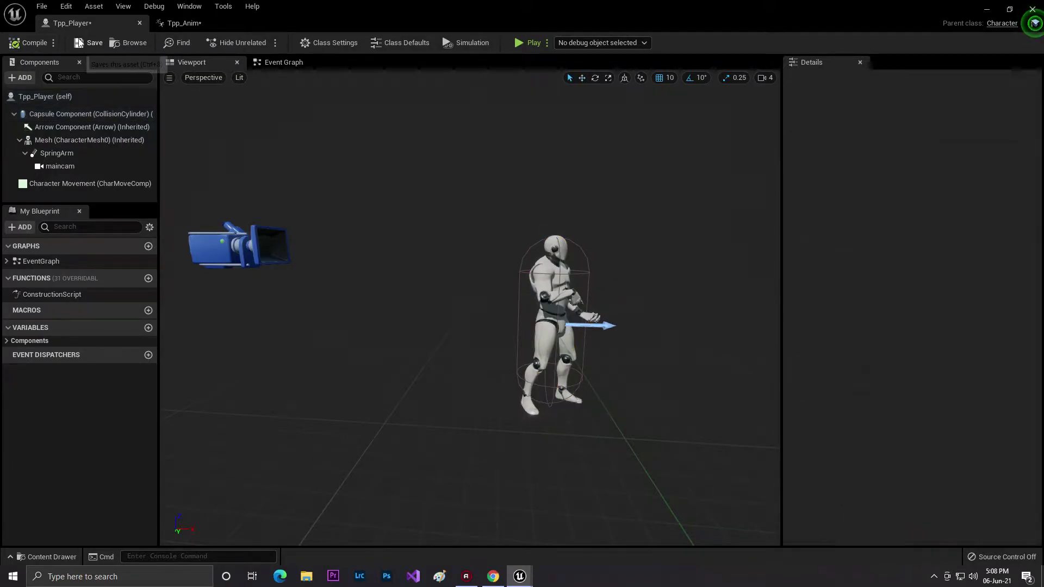
Shrink the blueprint editor window, play-test map1 to check the player's idle pose, and end the session
left_click_drag(598, 14, 651, 42)
left_click(666, 43)
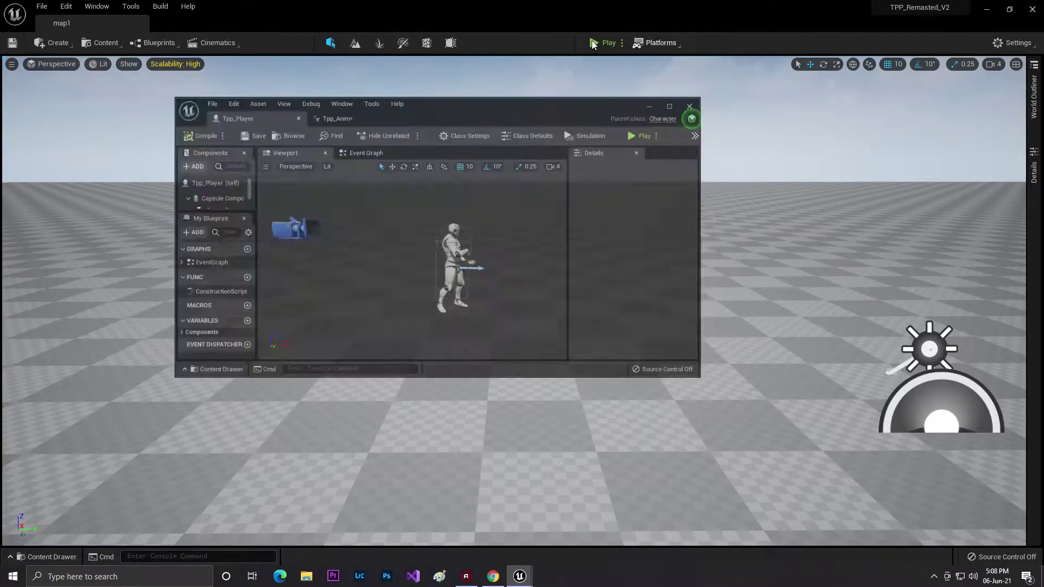
left_click(594, 43)
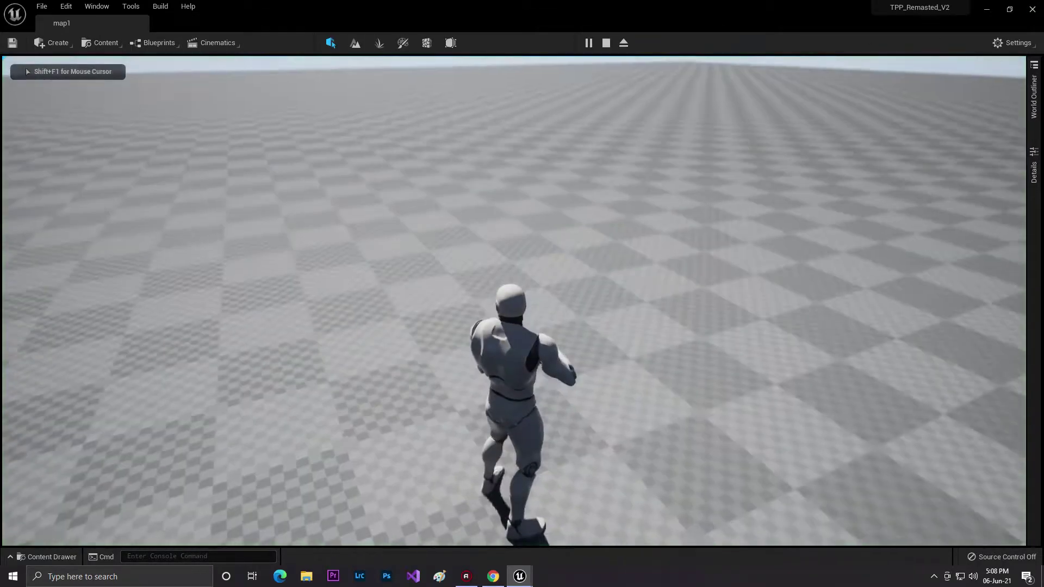
key("w")
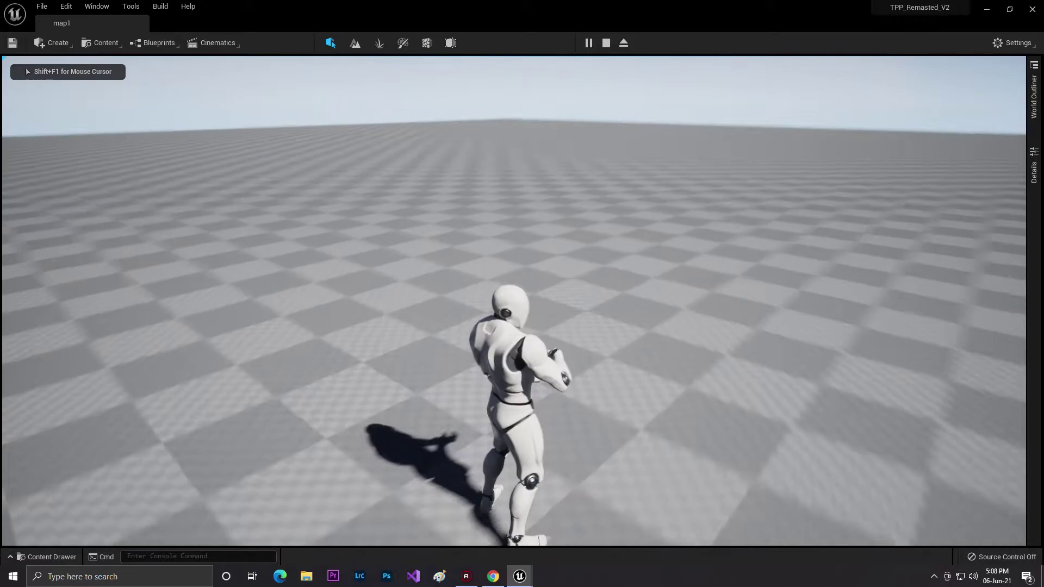
key("Escape")
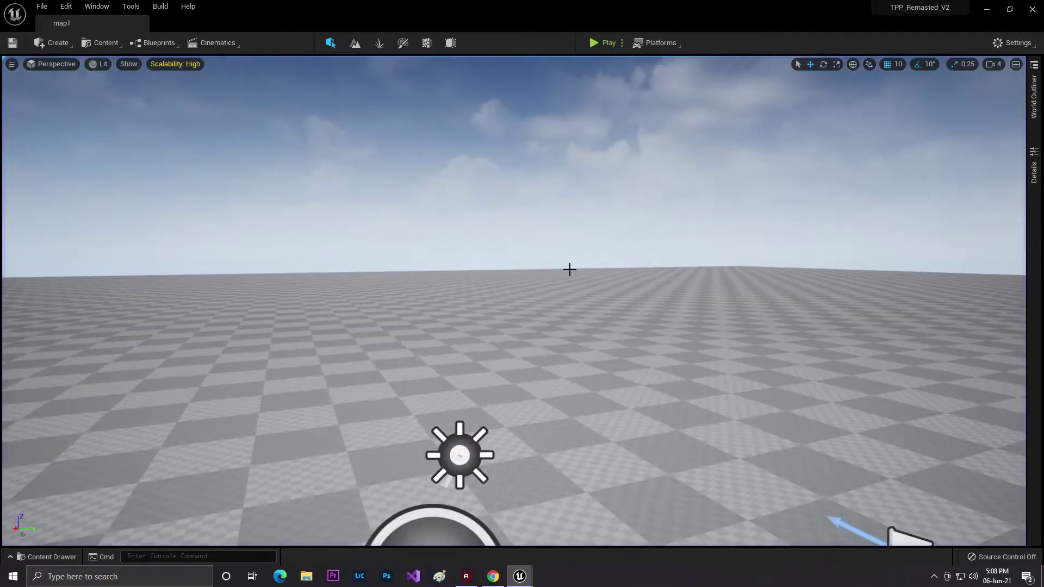
Save all modified assets of the project from the content browser
key("ctrl+space")
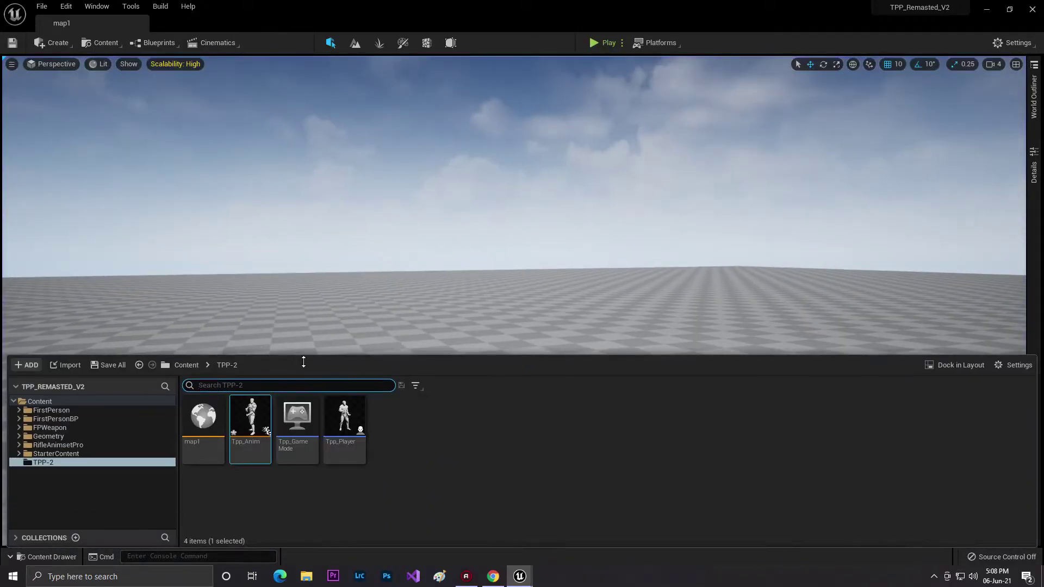
left_click(114, 366)
left_click(575, 412)
left_click(63, 418)
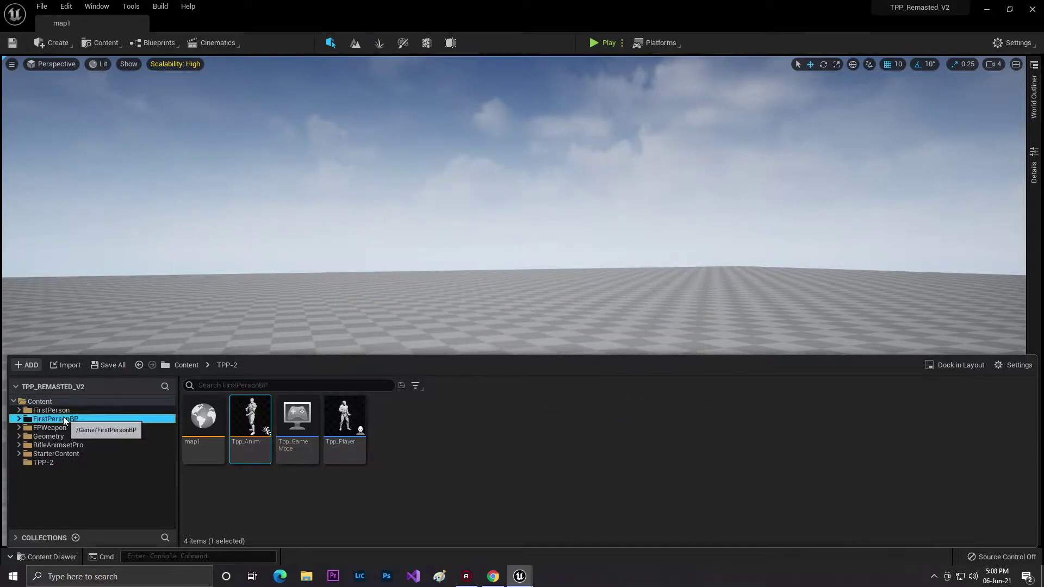
left_click(52, 411)
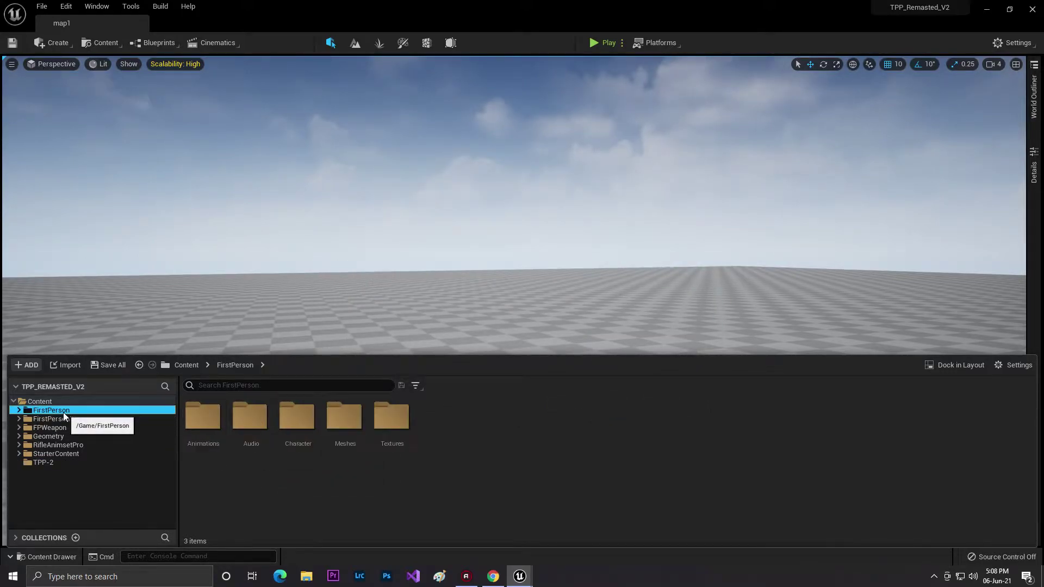
double_click(204, 417)
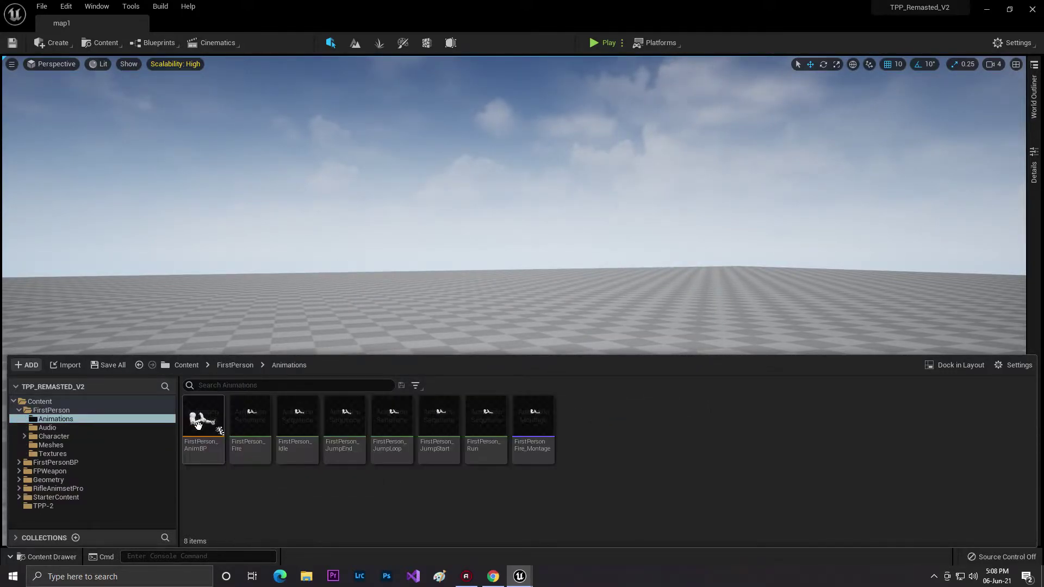
left_click(188, 365)
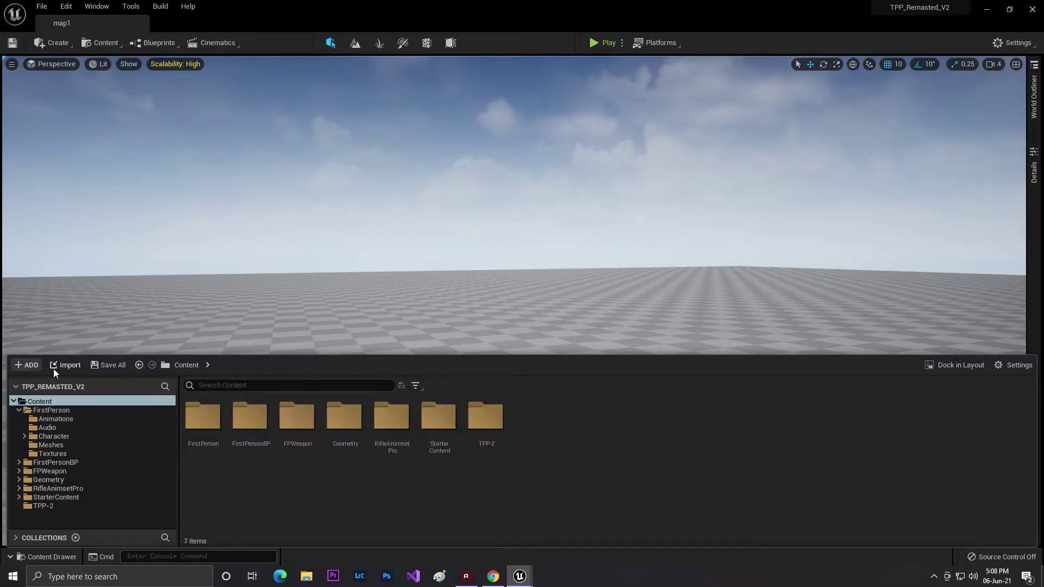
Play-test map1 again, moving the character forward to check its animation while walking, and end the session
right_click_drag(413, 293, 416, 320)
key("s")
right_click_drag(489, 250, 533, 251)
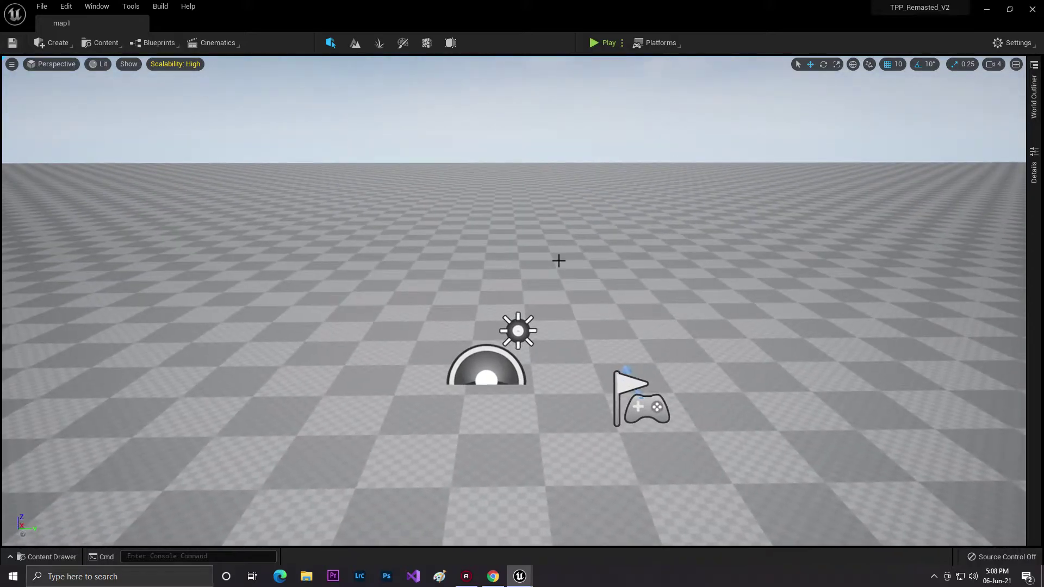
left_click(605, 44)
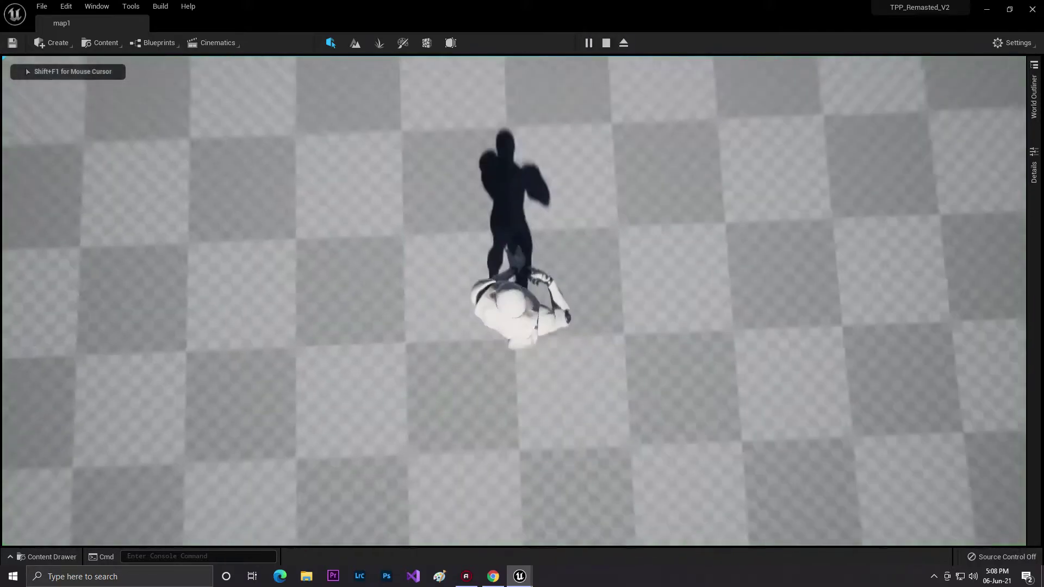
key("w")
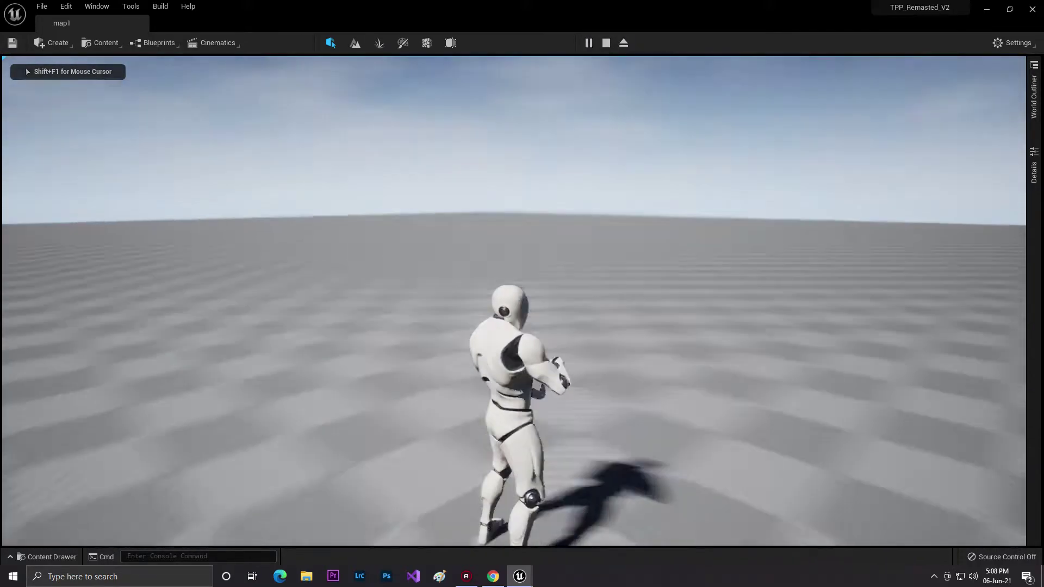
key("w")
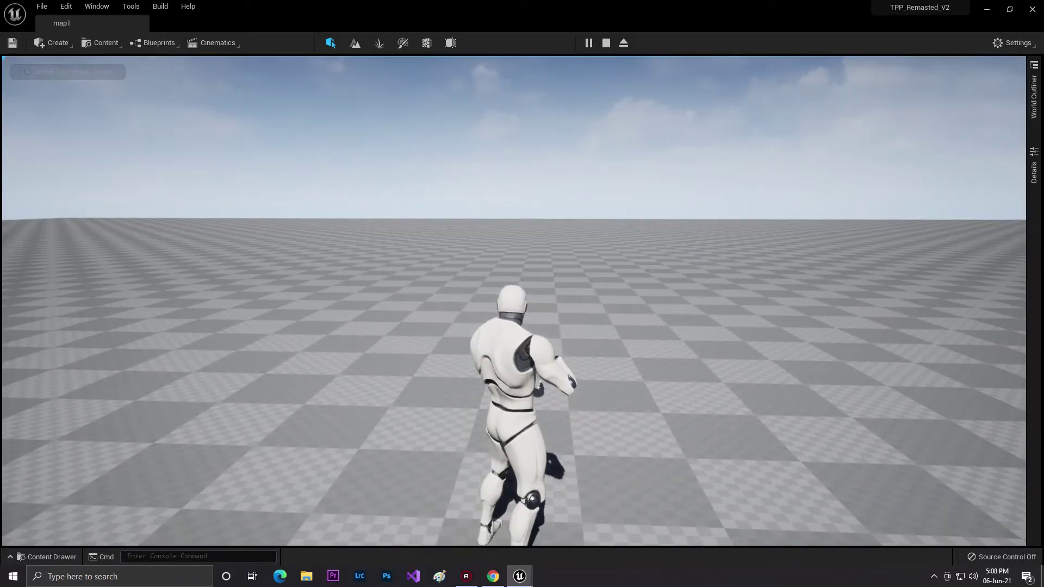
key("Escape")
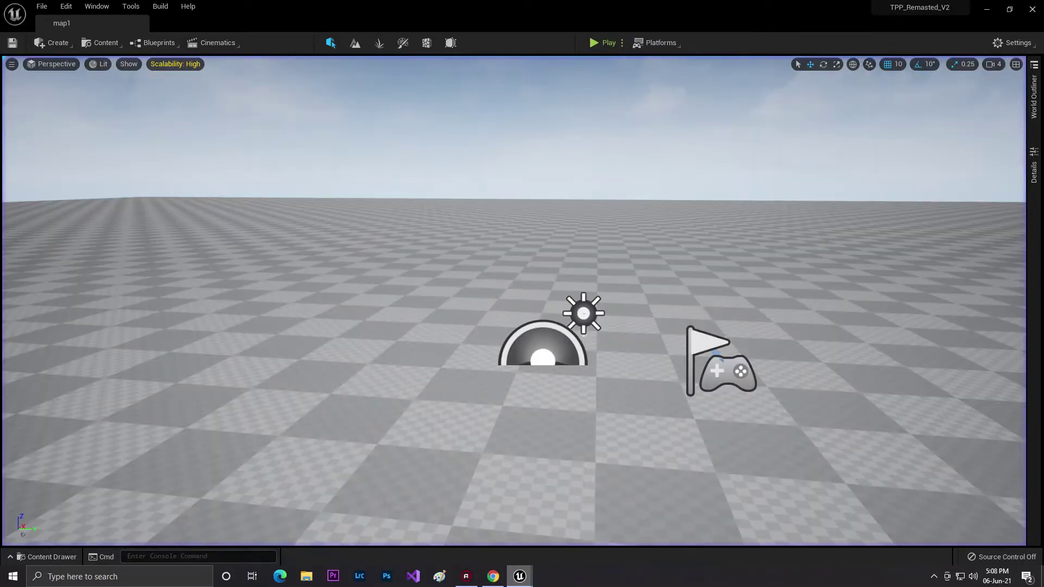
In the locamtion state machine of Tpp_Anim, add a state named walk with a transition from idle
left_click(575, 530)
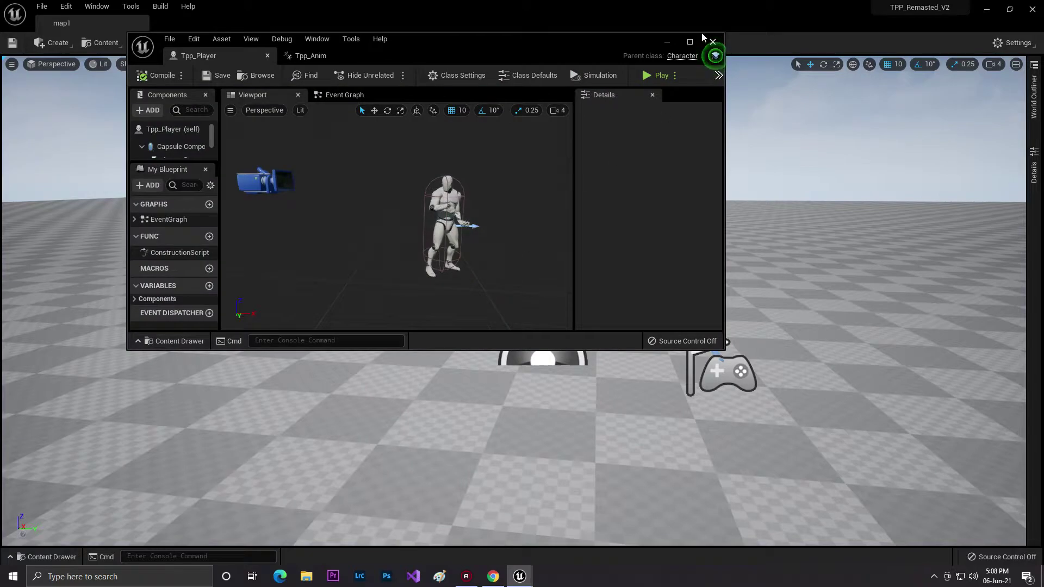
left_click(690, 42)
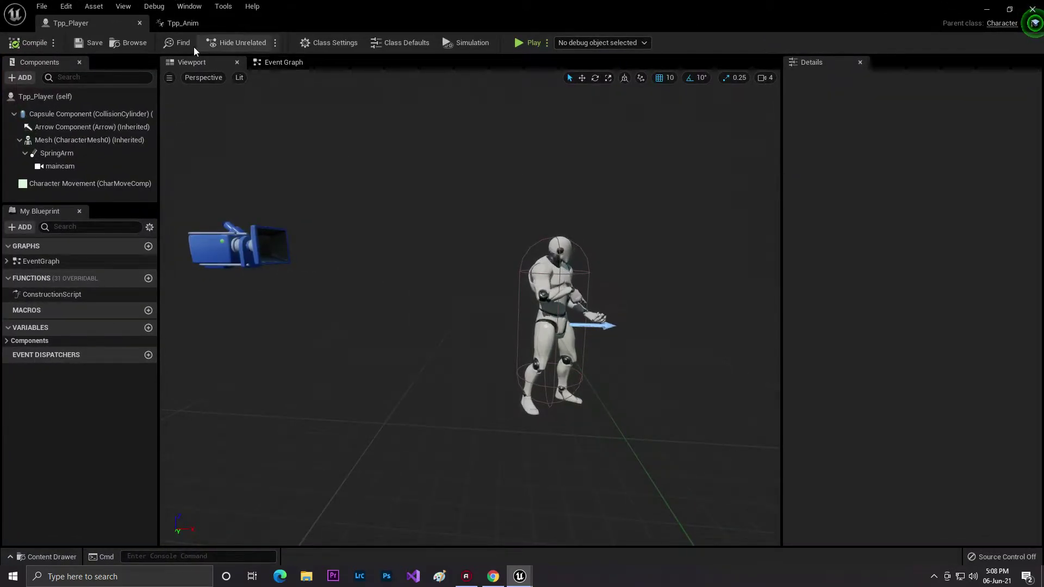
left_click(179, 24)
left_click(353, 79)
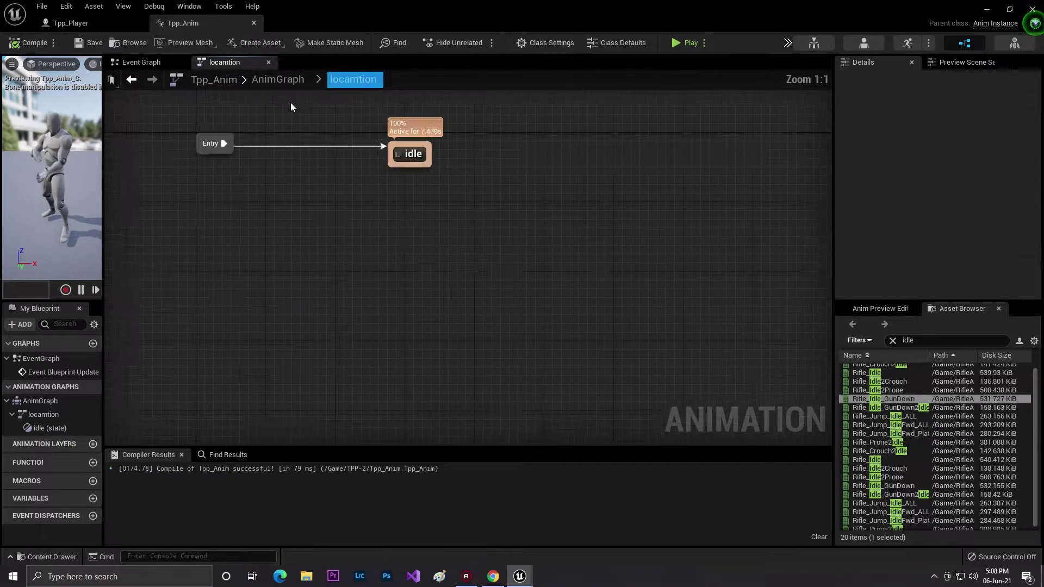
right_click(288, 206)
right_click_drag(666, 205, 620, 343)
left_click_drag(534, 399, 530, 217)
left_click(563, 250)
key("BackSpace")
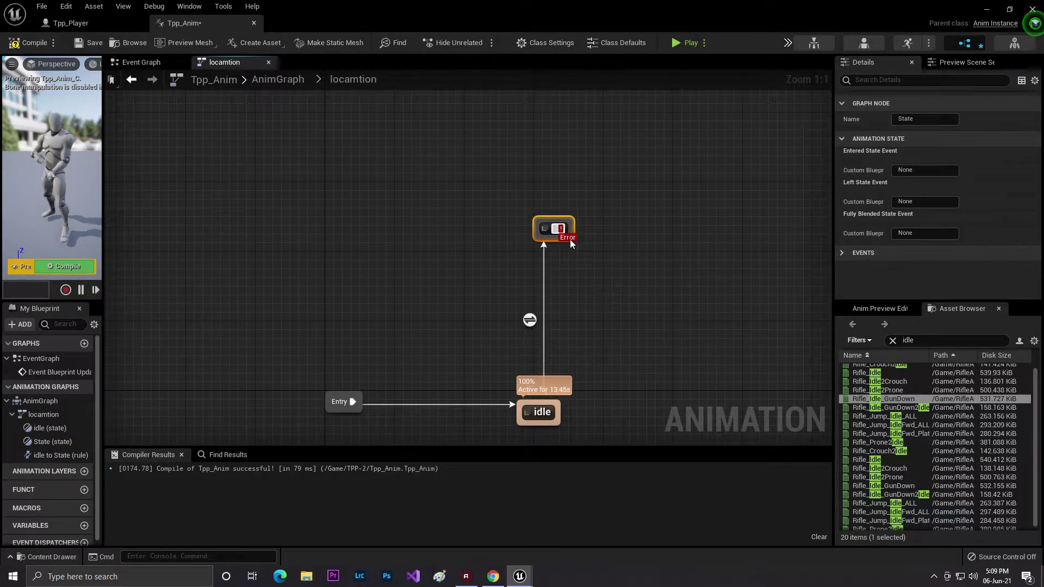
type("walk")
key("Return")
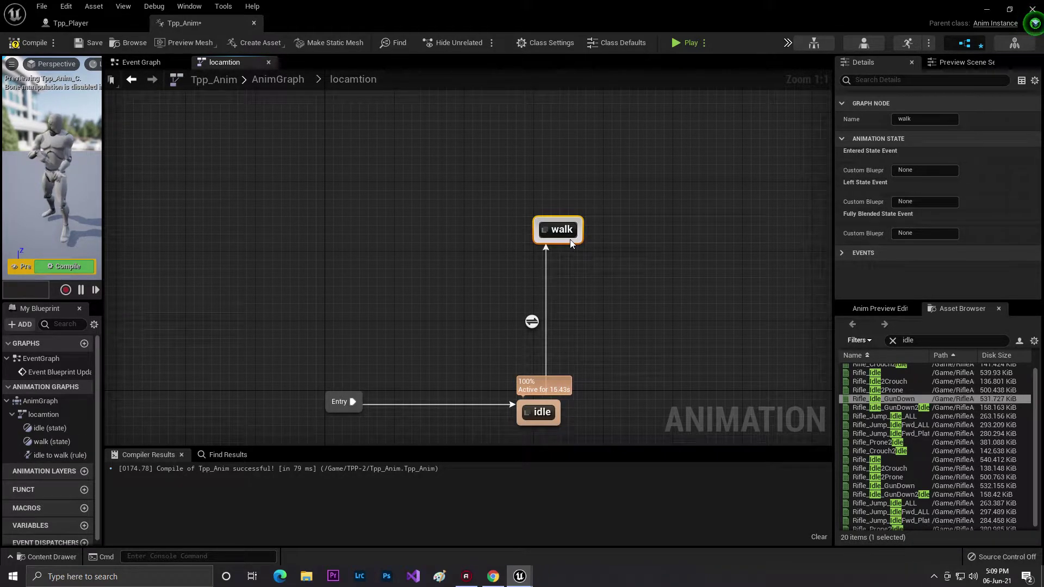
Move the walk state slightly farther above the idle state
left_click_drag(550, 220, 550, 173)
key("Escape")
right_click_drag(626, 231, 570, 279)
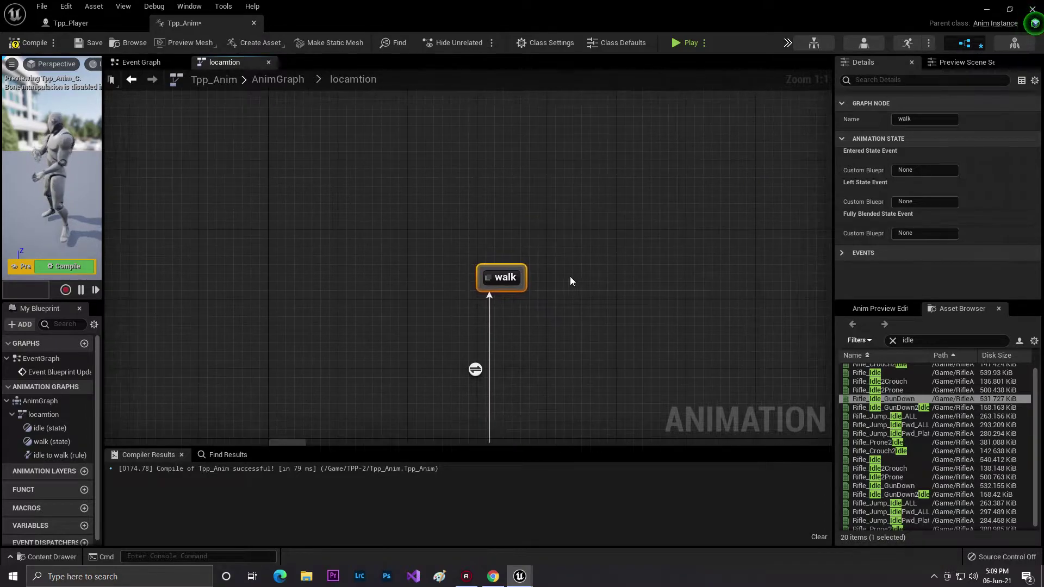
mouse_move(510, 271)
left_mouse_down()
mouse_move(509, 205)
mouse_move(509, 258)
left_mouse_up()
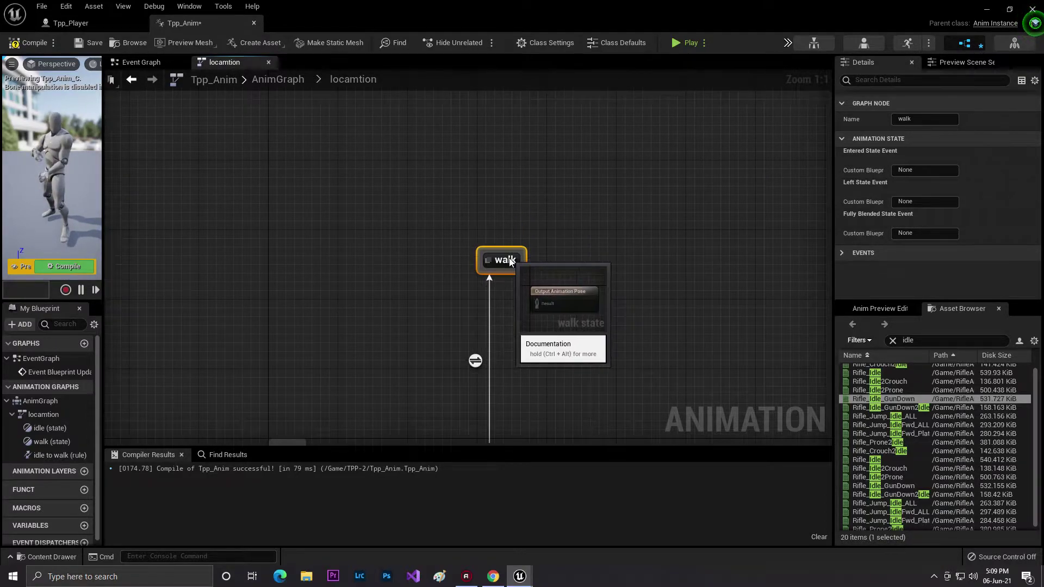
Add a state named left walk to the left of walk, with a transition from walk
right_click_drag(529, 275, 549, 344)
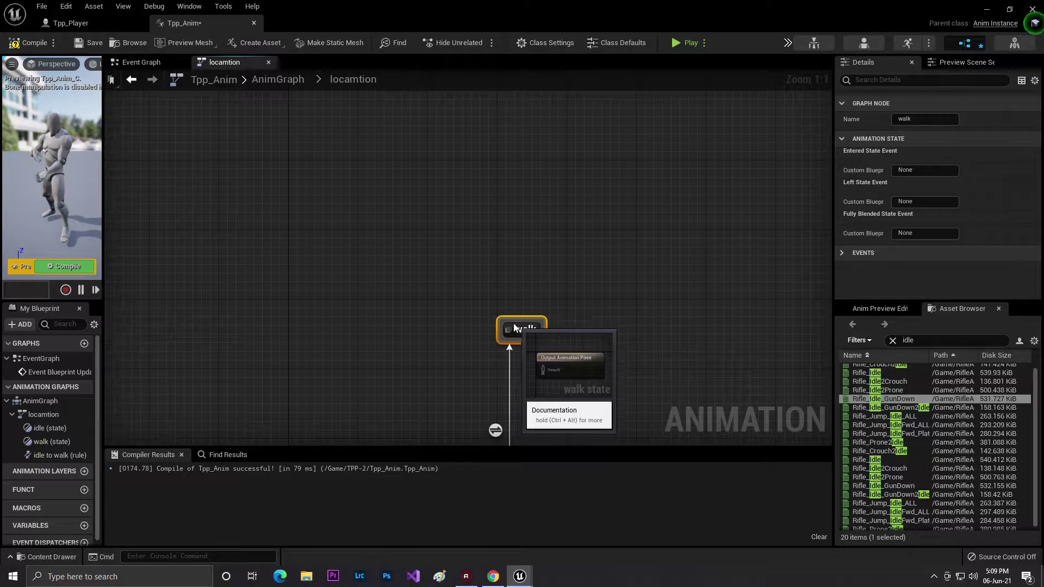
left_click_drag(471, 304, 380, 316)
left_click(442, 351)
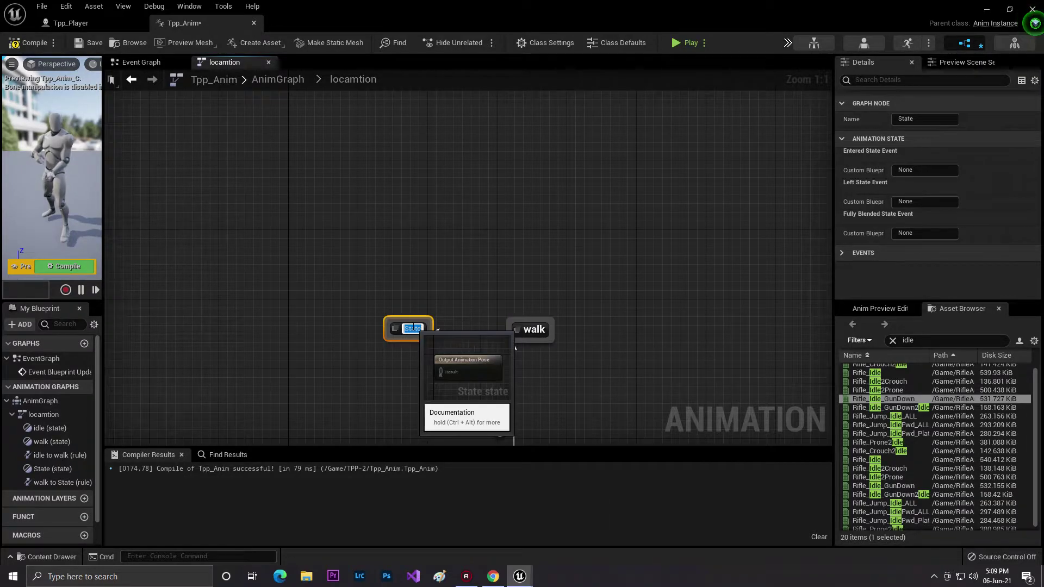
type("un")
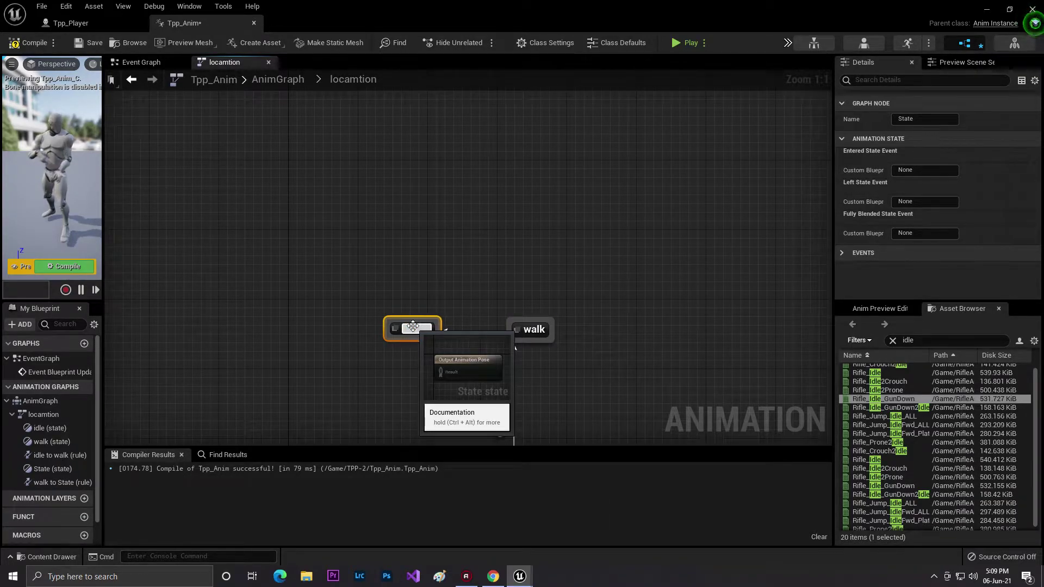
key("Return")
Add a state named right walk with a transition from walk, and raise it roughly level with walk
right_click_drag(581, 340, 429, 329)
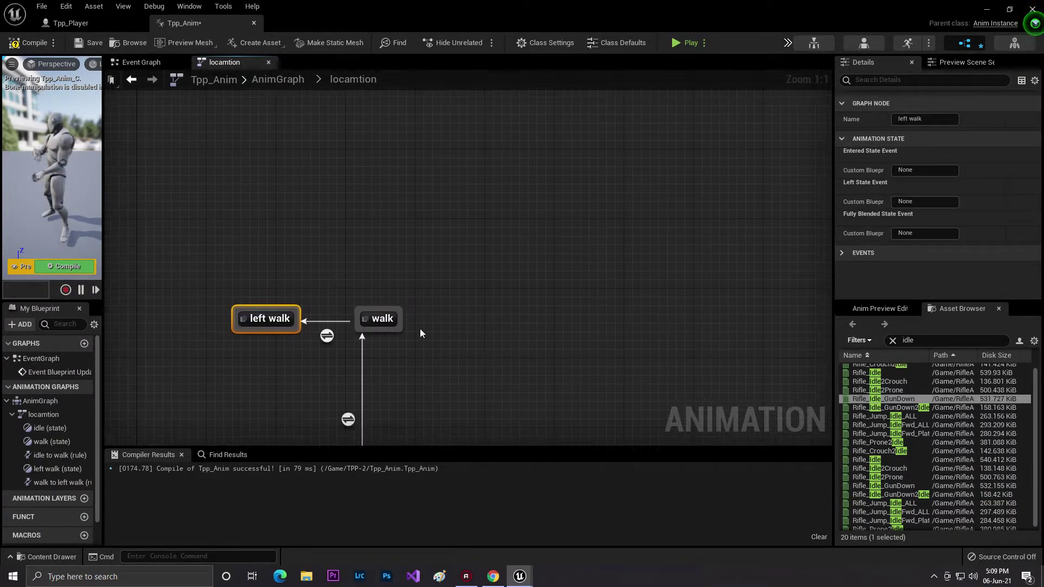
left_click_drag(402, 315, 455, 325)
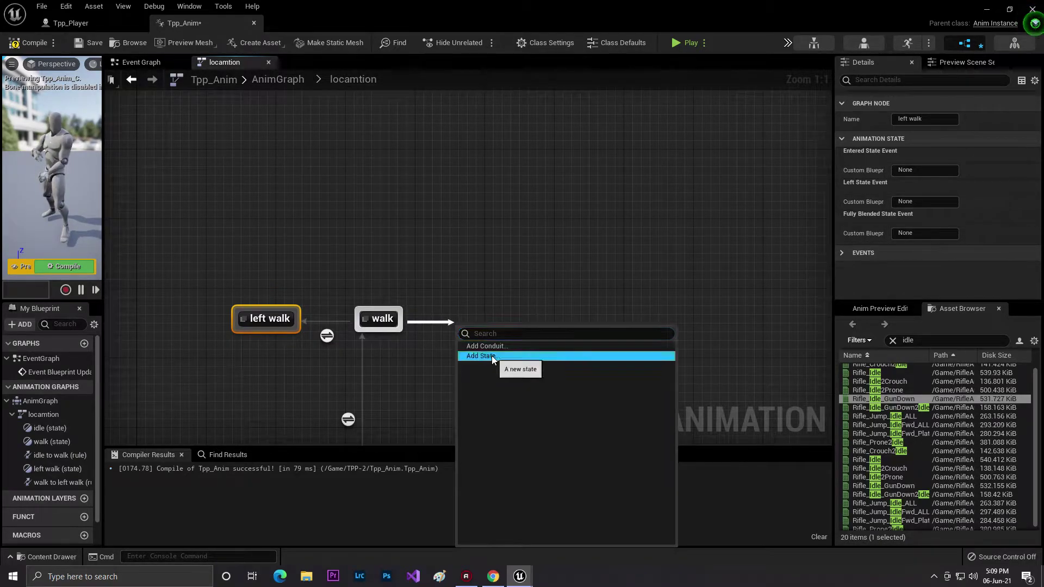
left_click(489, 356)
type("right walk")
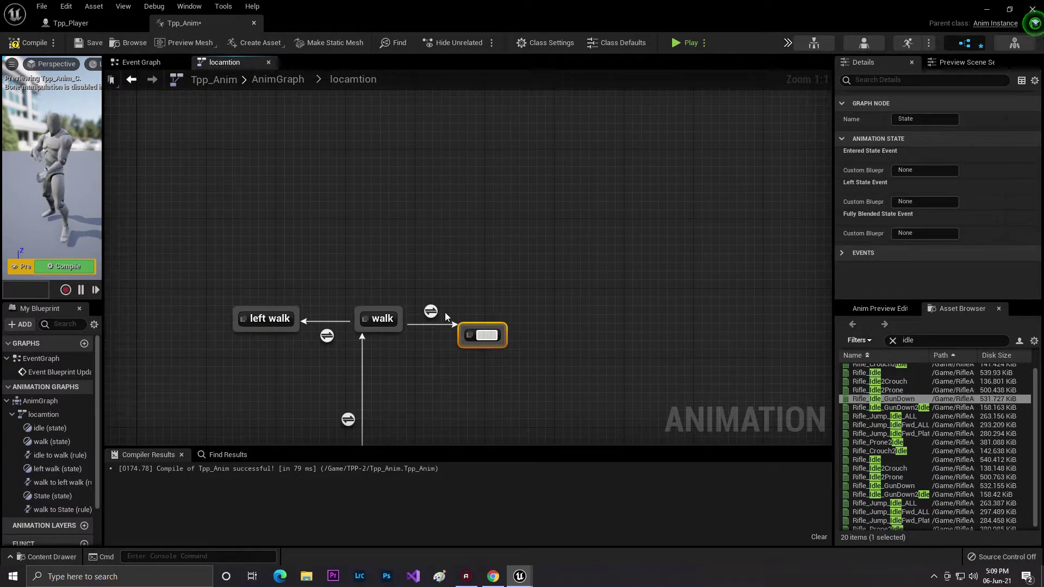
key("Return")
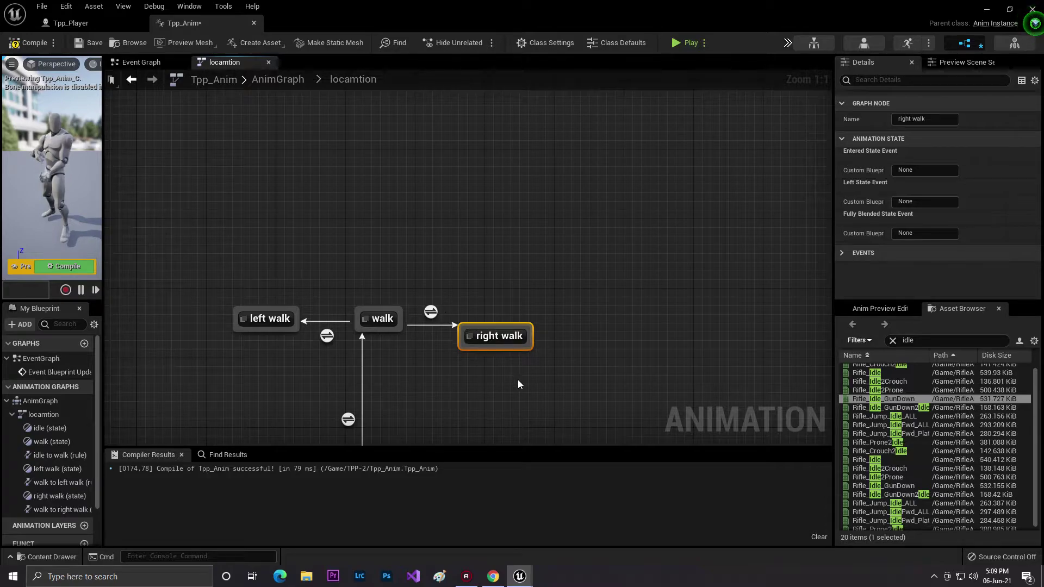
left_click_drag(514, 338, 514, 330)
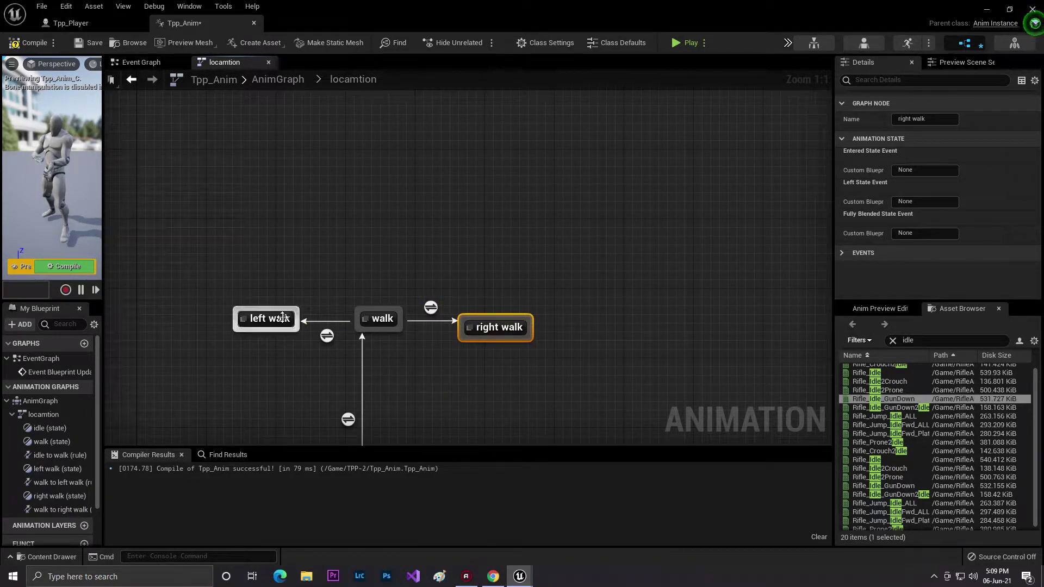
Add a state named back walk with a transition from walk, and place it farther above the walk state
left_click_drag(371, 309, 373, 260)
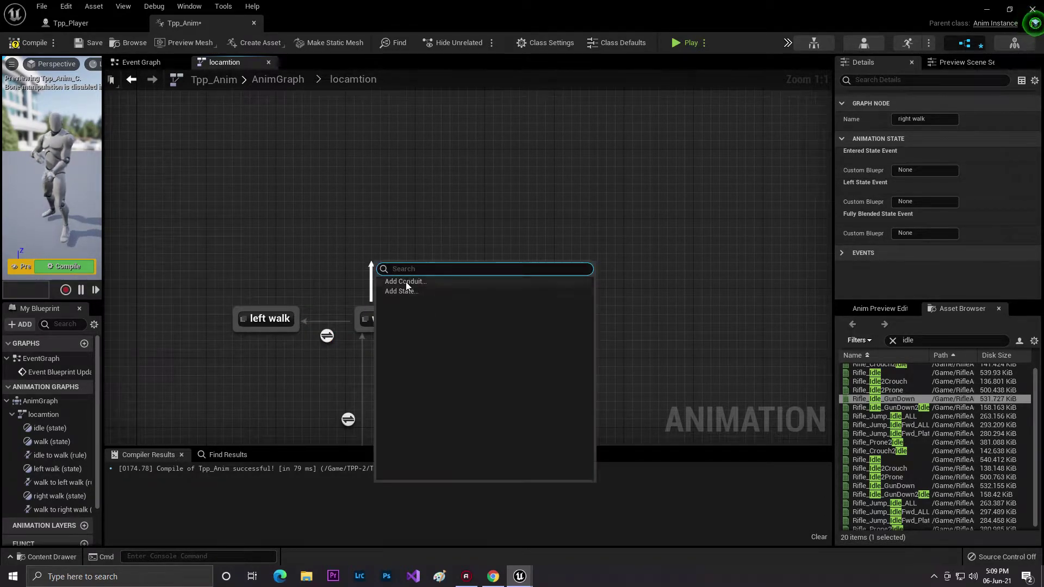
left_click(408, 293)
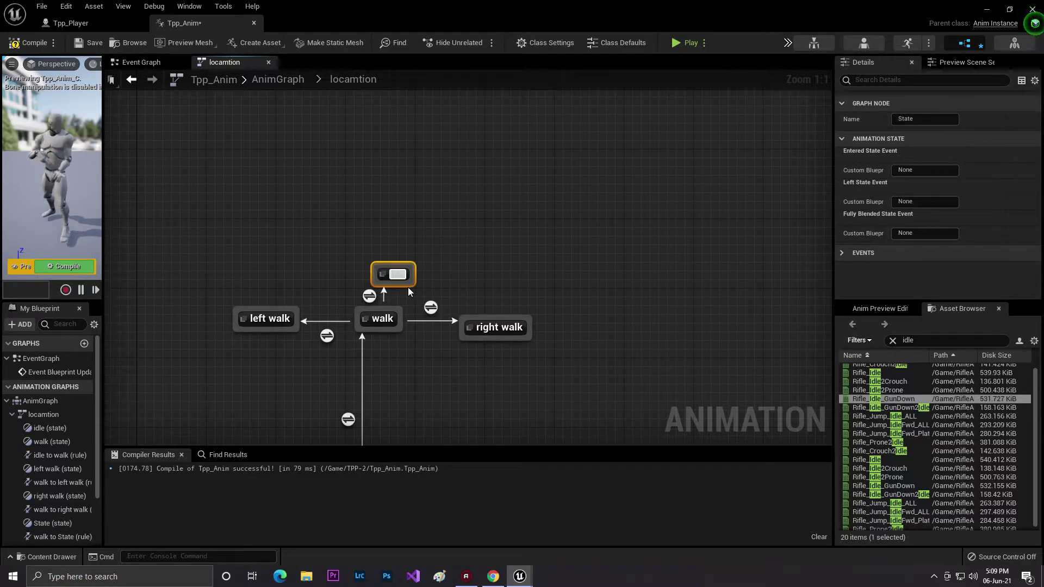
type("back walk")
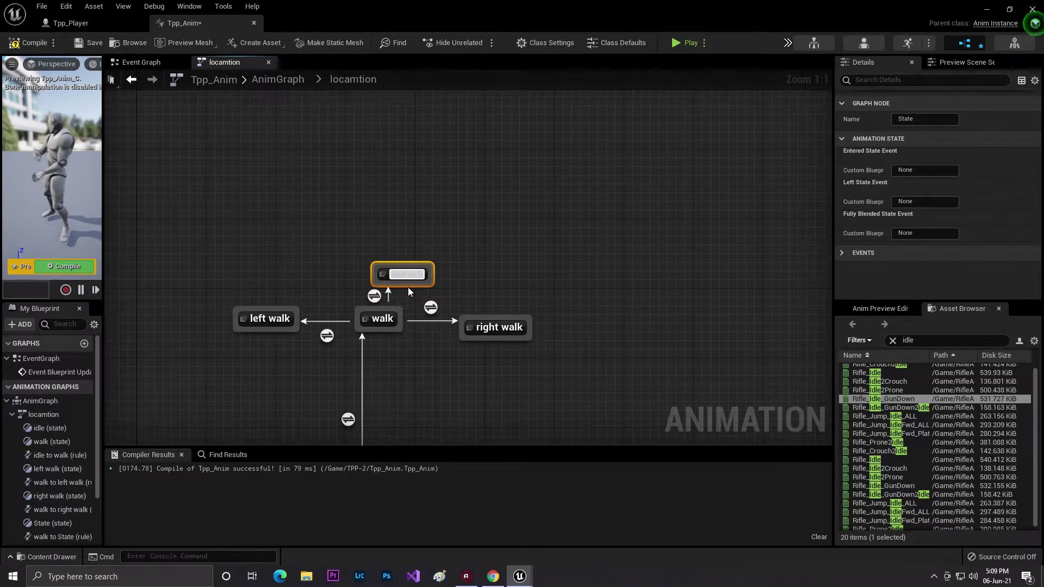
key("Return")
left_click_drag(415, 265, 389, 196)
Add return transitions to walk from the back walk, right walk and left walk states
right_click_drag(361, 246, 377, 258)
left_click_drag(408, 291, 409, 322)
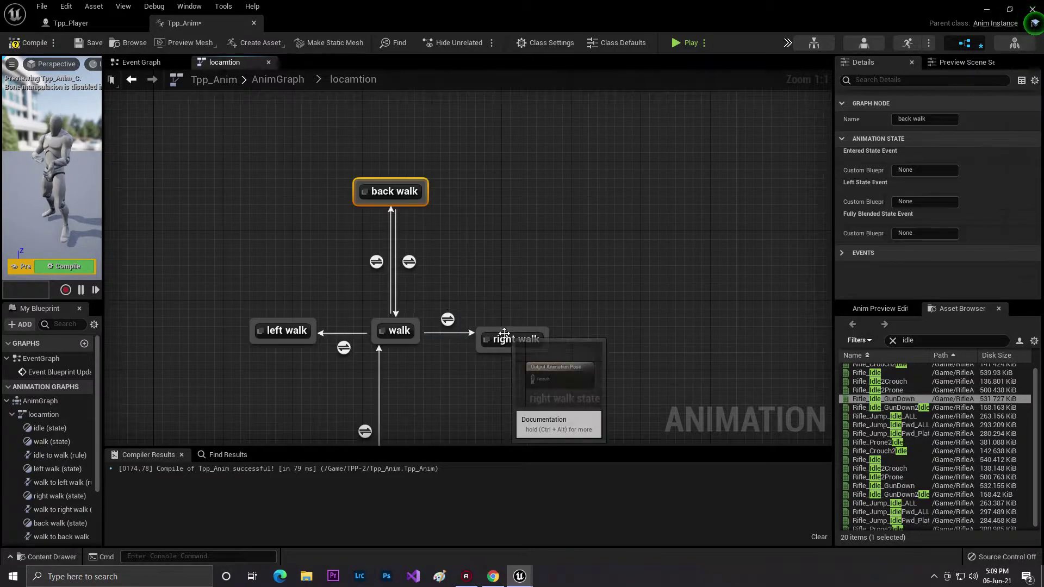
left_click_drag(511, 340, 414, 337)
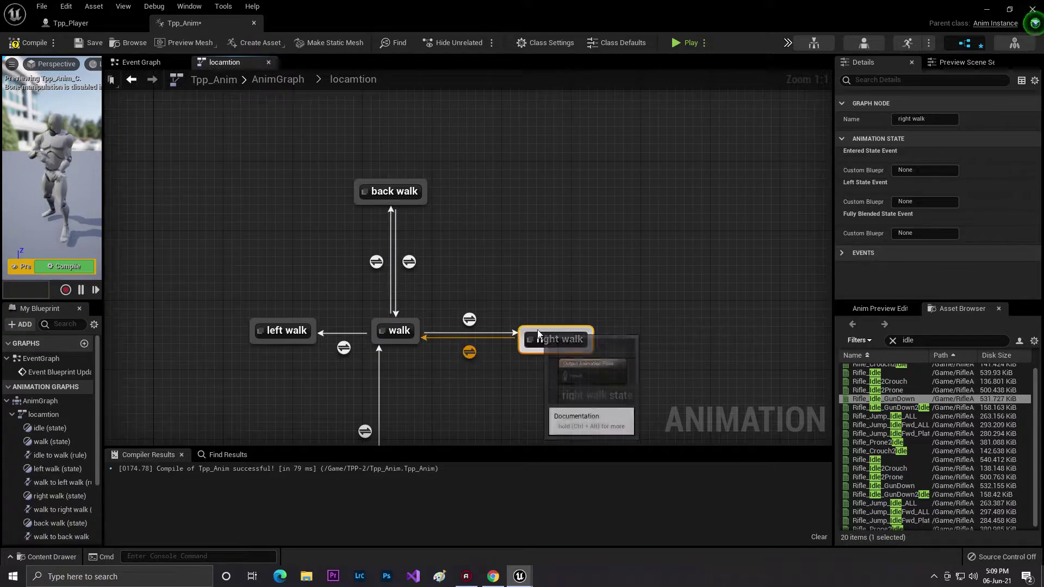
right_click_drag(310, 362, 351, 306)
left_click_drag(323, 275, 413, 266)
Add a return transition from the walk state down to idle
right_click_drag(414, 266, 381, 172)
left_click_drag(410, 193, 394, 374)
right_click_drag(423, 298, 452, 318)
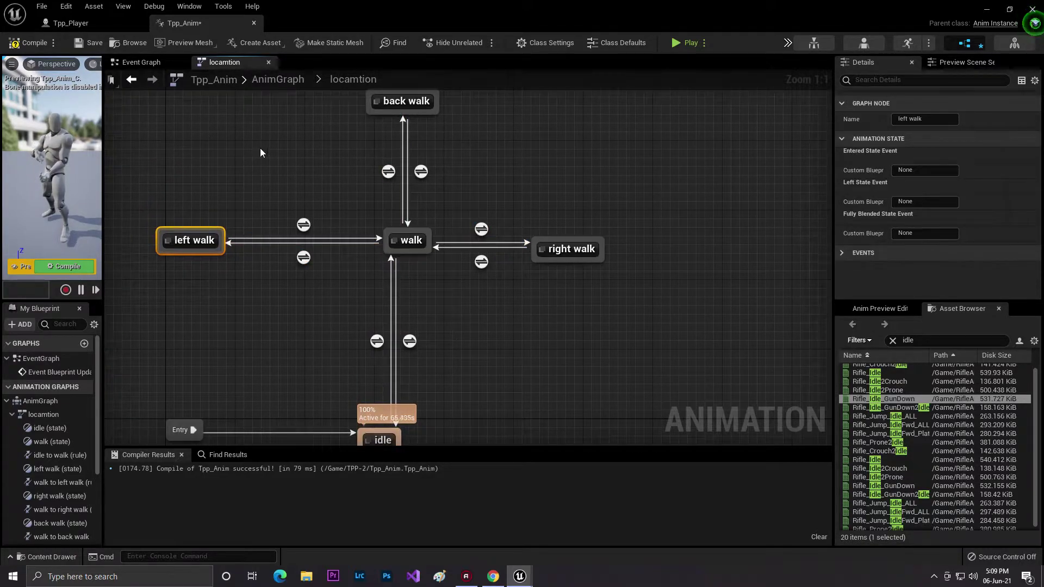
Shift back walk, walk and right walk together slightly toward left walk, and nudge left walk closer to walk
right_click_drag(243, 143, 276, 184)
left_click_drag(354, 116, 627, 306)
left_click_drag(431, 277, 399, 280)
left_click(499, 352)
right_click_drag(500, 352, 466, 324)
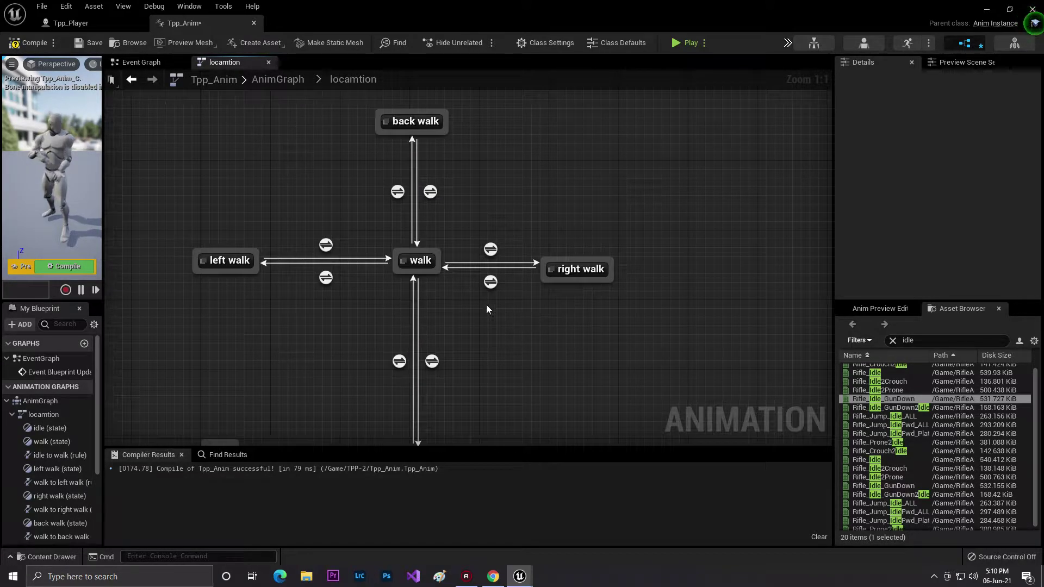
left_click_drag(228, 265, 241, 265)
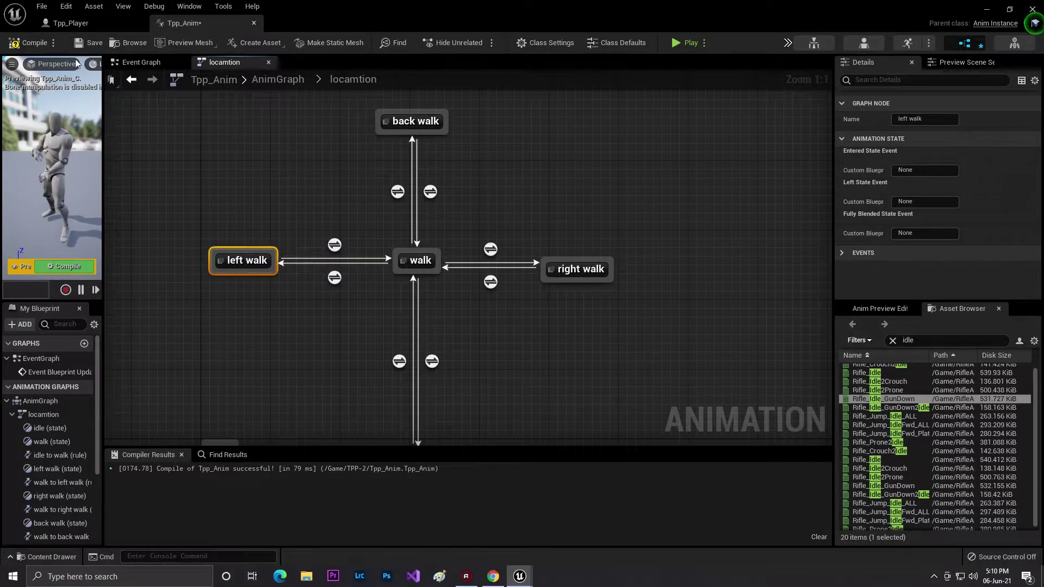
Compile the Tpp_Anim animation blueprint
right_click_drag(561, 240, 599, 231)
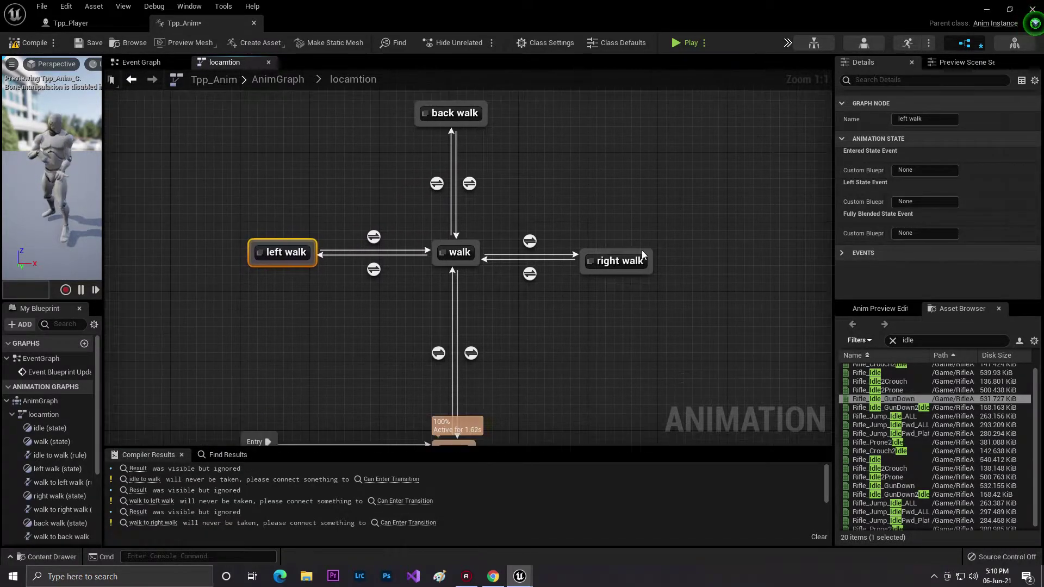
right_click_drag(553, 296, 552, 194)
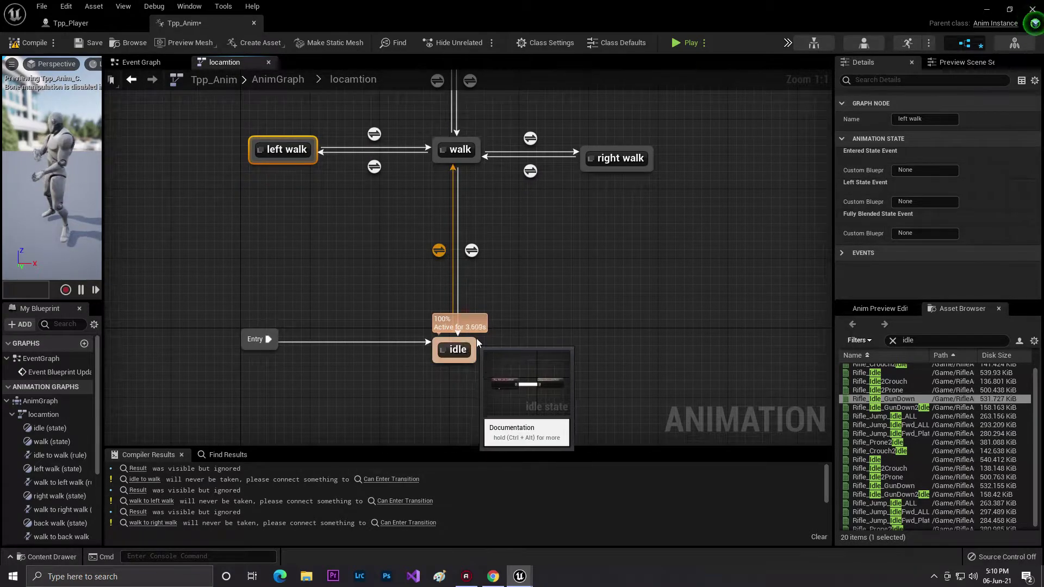